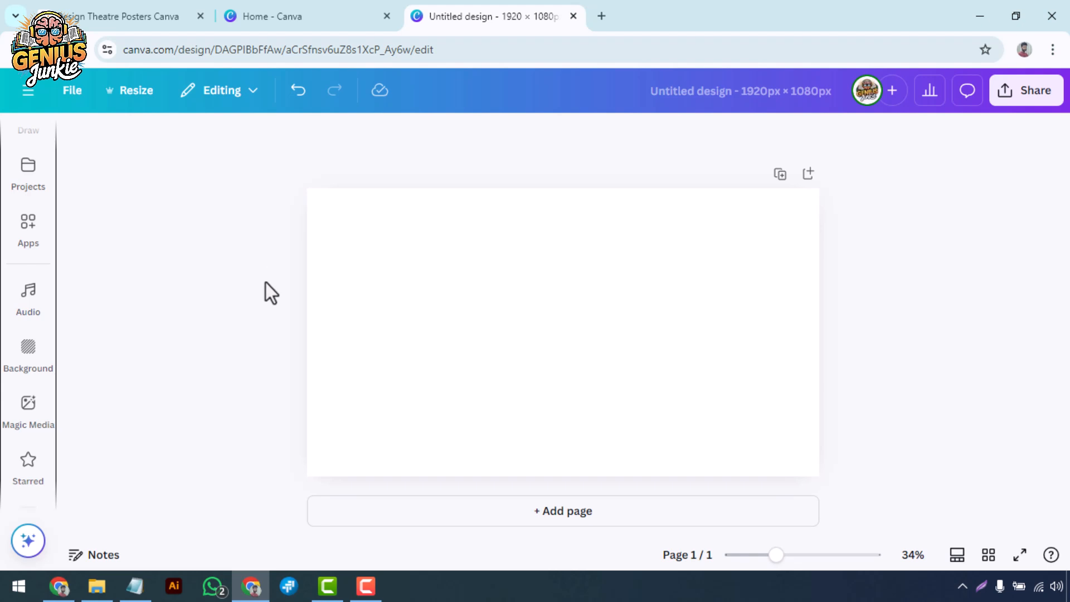
Look through the available editor sections, including Design, Elements, Text, Brand, Uploads, Projects and Background.
scroll(265, 282, down, 1)
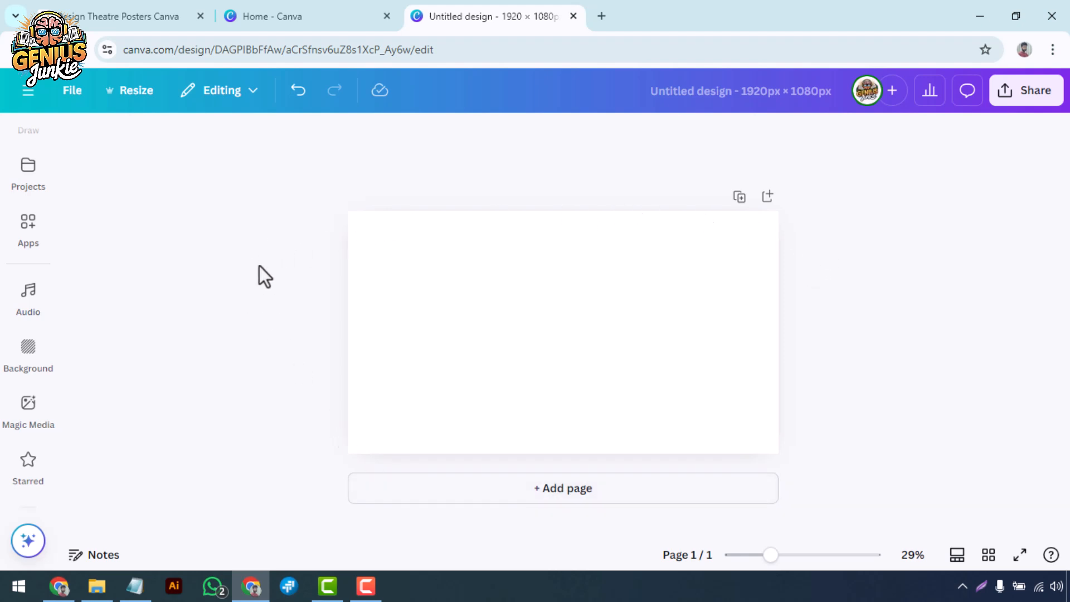
click(28, 181)
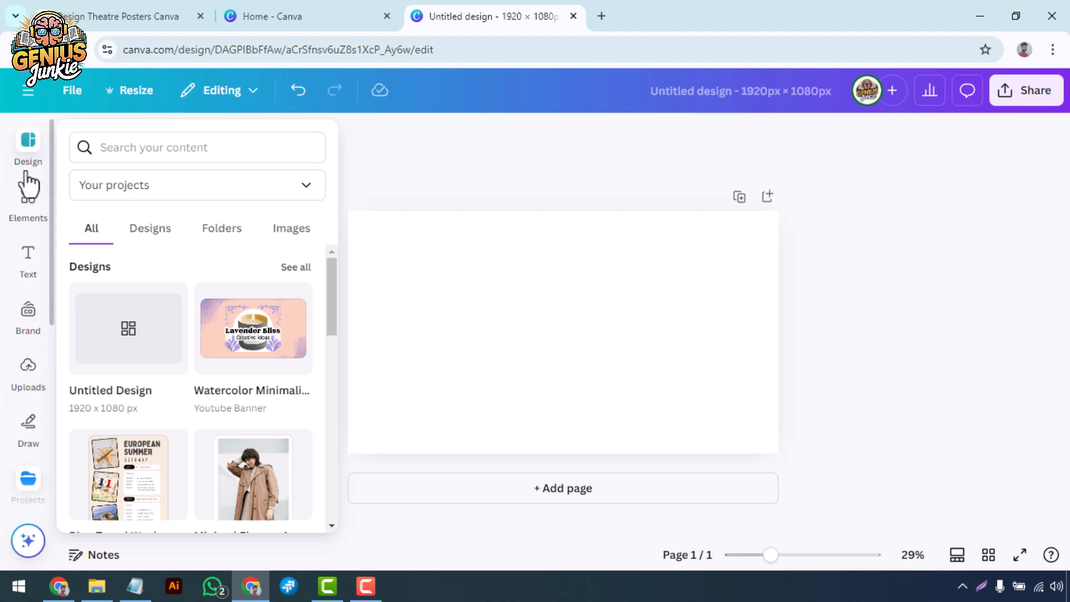
click(26, 165)
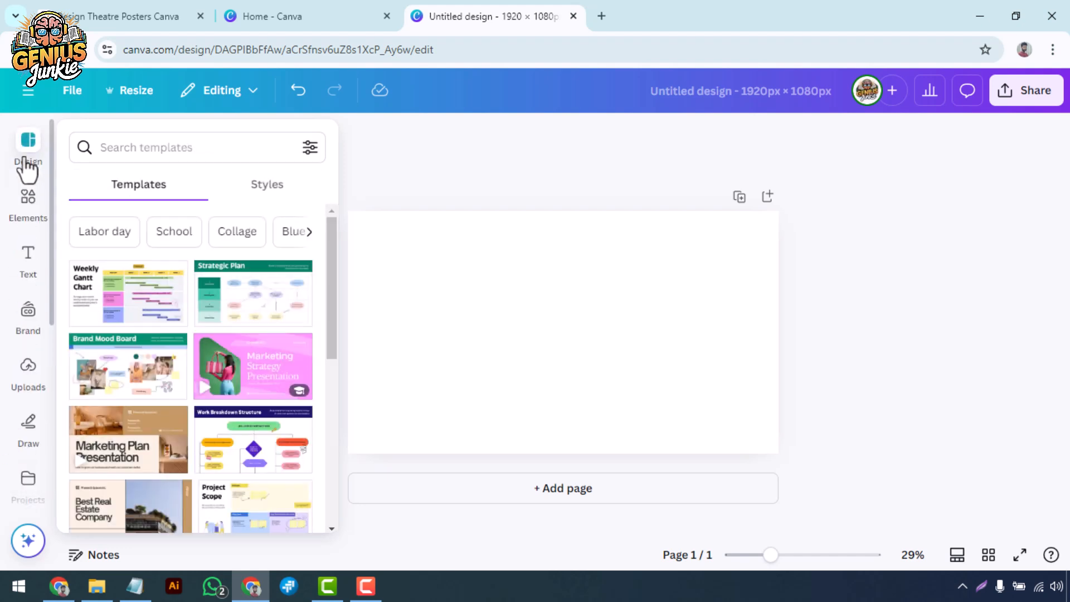
click(25, 203)
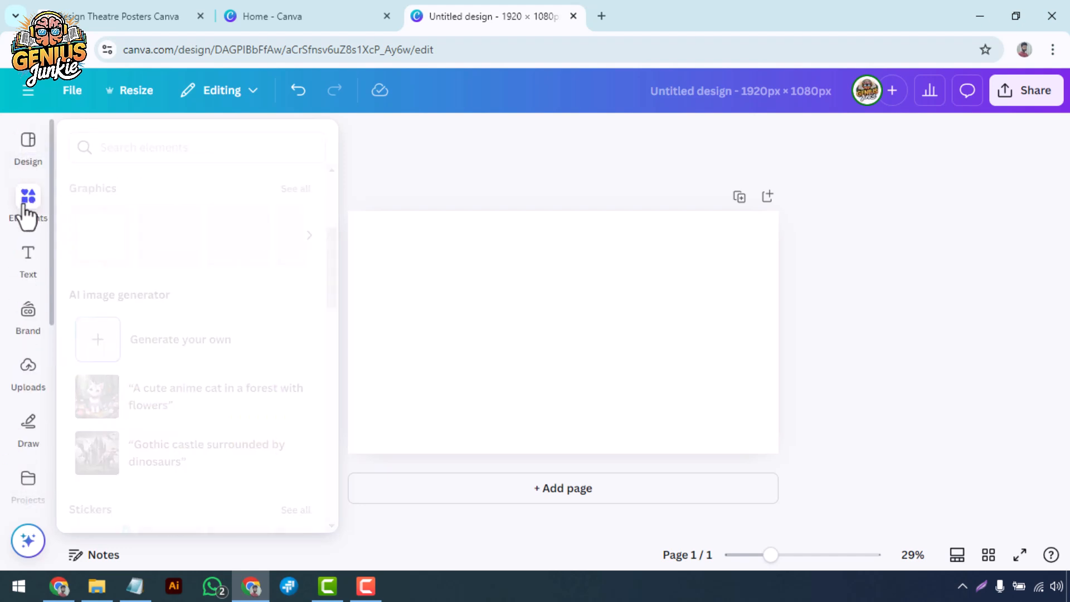
click(26, 276)
click(26, 322)
click(34, 367)
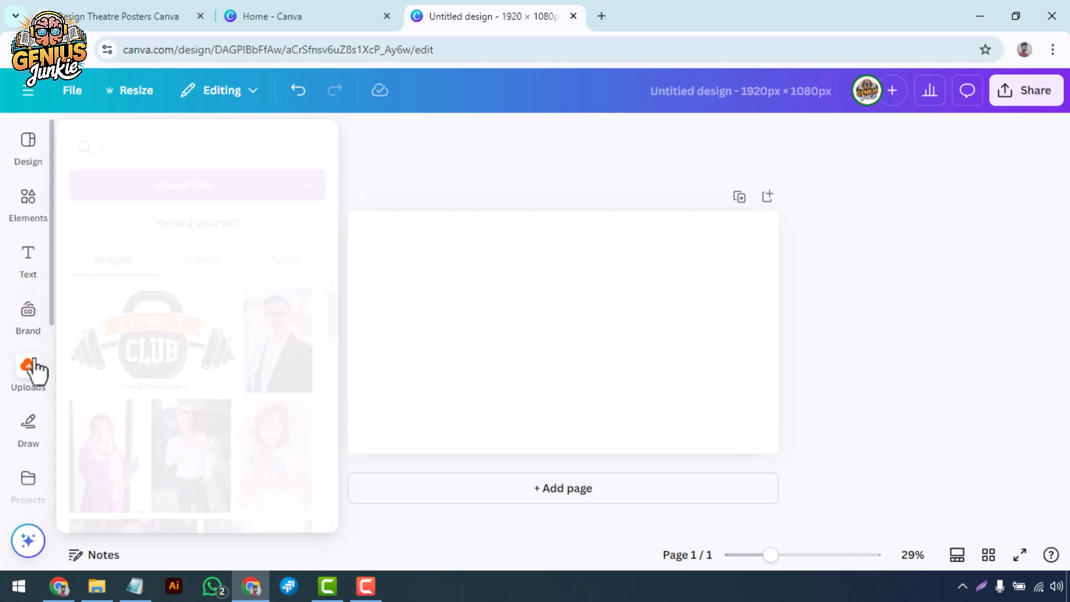
scroll(33, 356, down, 2)
mouse_move(30, 288)
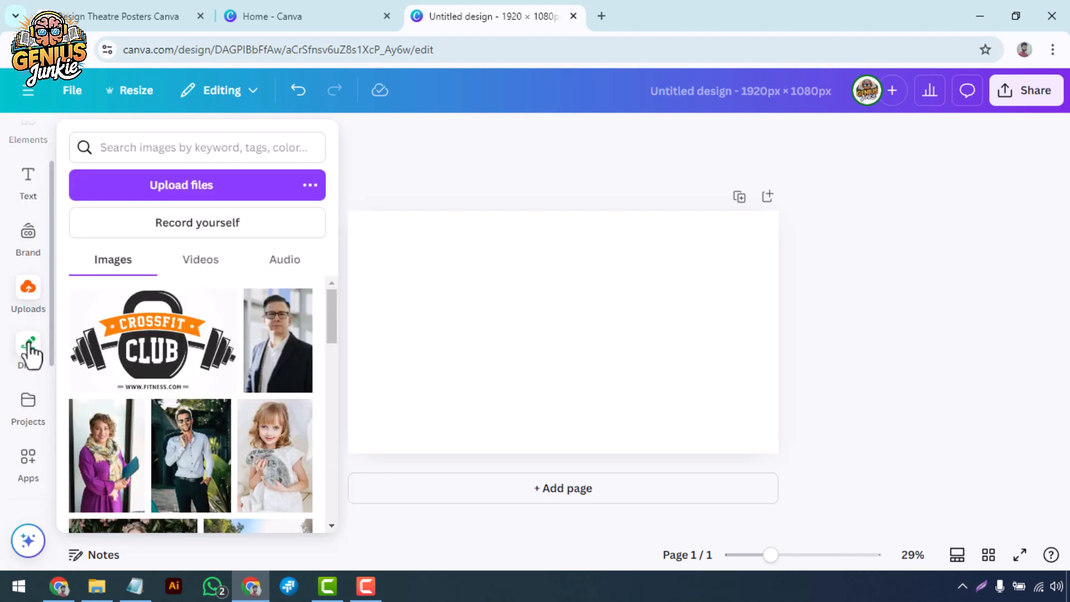
scroll(29, 351, down, 2)
scroll(29, 351, down, 2)
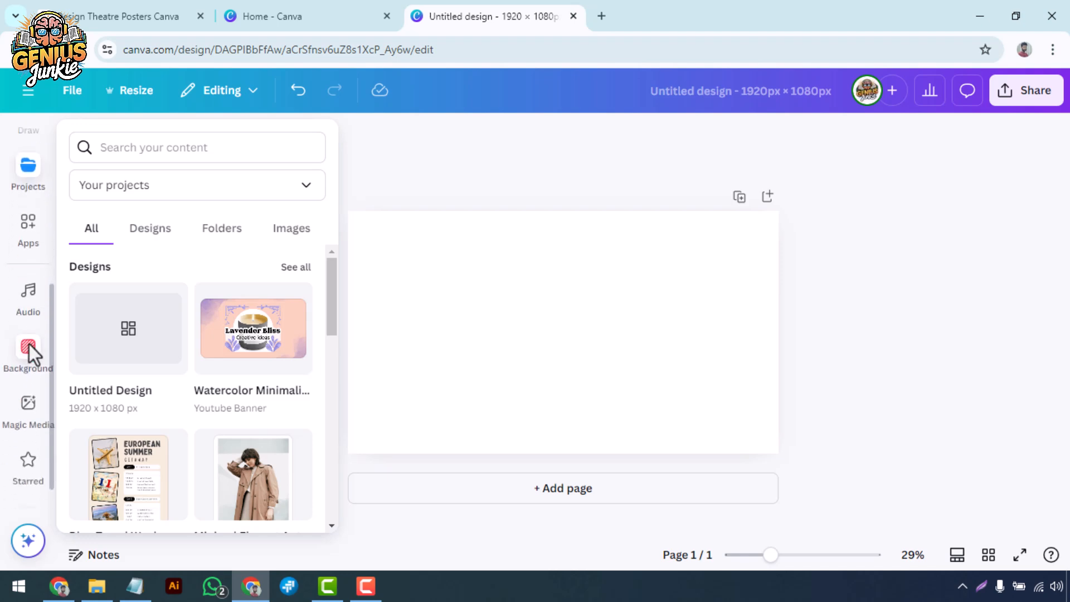
scroll(29, 345, down, 1)
click(30, 358)
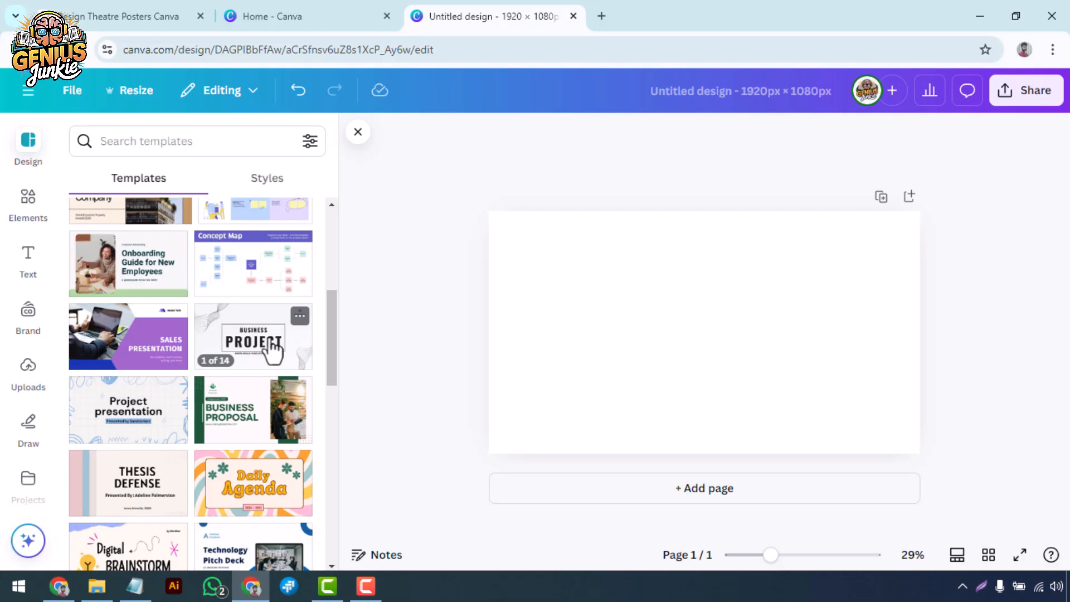
Apply the "Business Project" cover page of the Grey minimalist business project presentation template to the blank page.
click(268, 346)
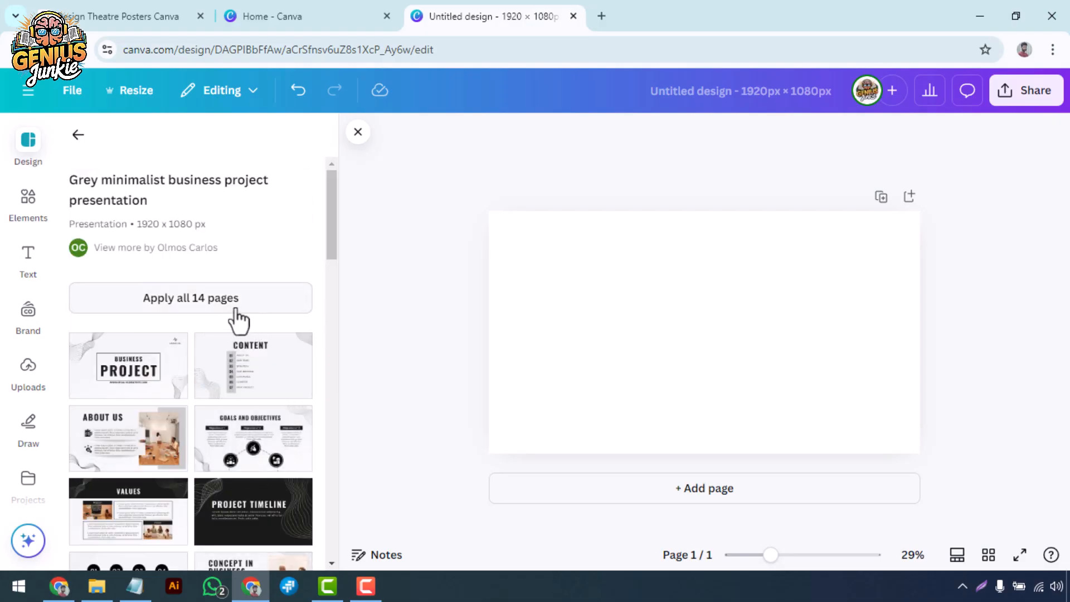
click(119, 373)
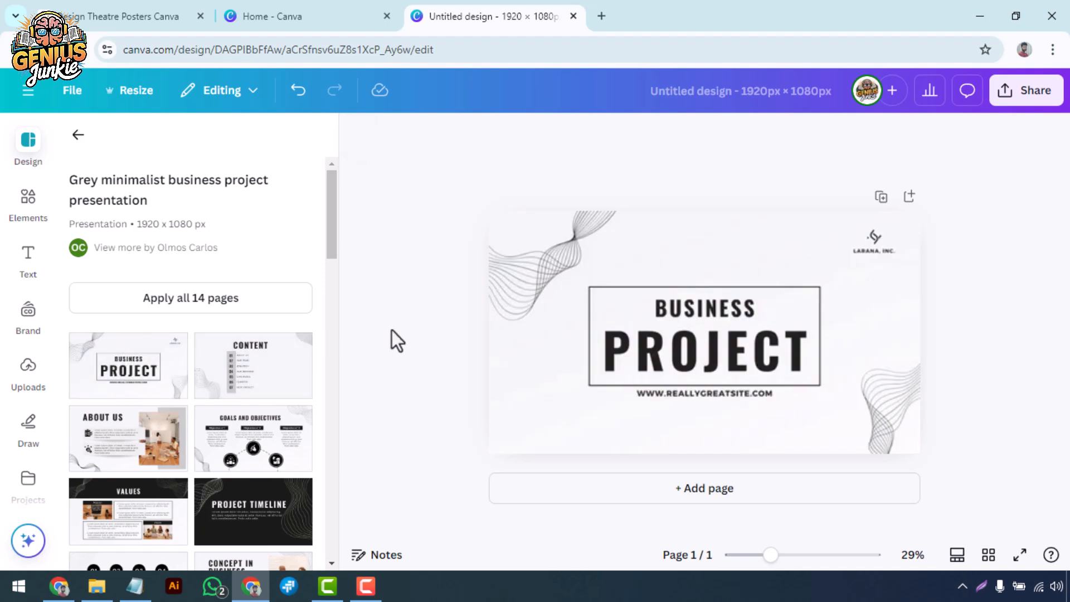
click(588, 345)
Choose three social media sizes for resizing the design, including Facebook Story at 1080 × 1920 px.
click(133, 91)
scroll(167, 223, down, 5)
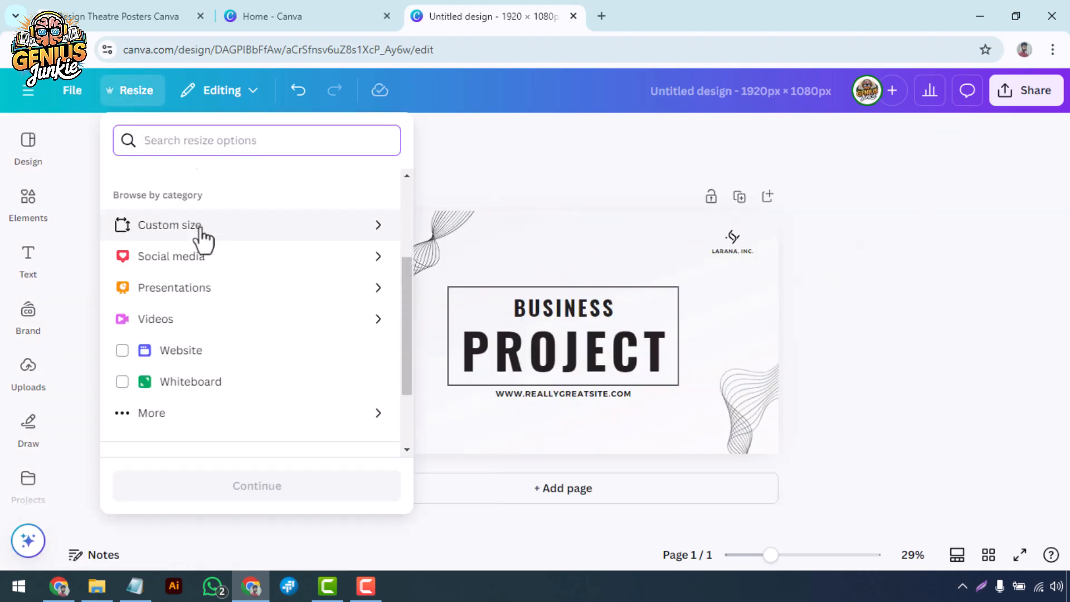
scroll(268, 278, up, 5)
click(370, 183)
scroll(251, 334, down, 3)
scroll(234, 250, up, 3)
click(124, 224)
scroll(124, 268, down, 3)
click(123, 281)
scroll(125, 351, down, 2)
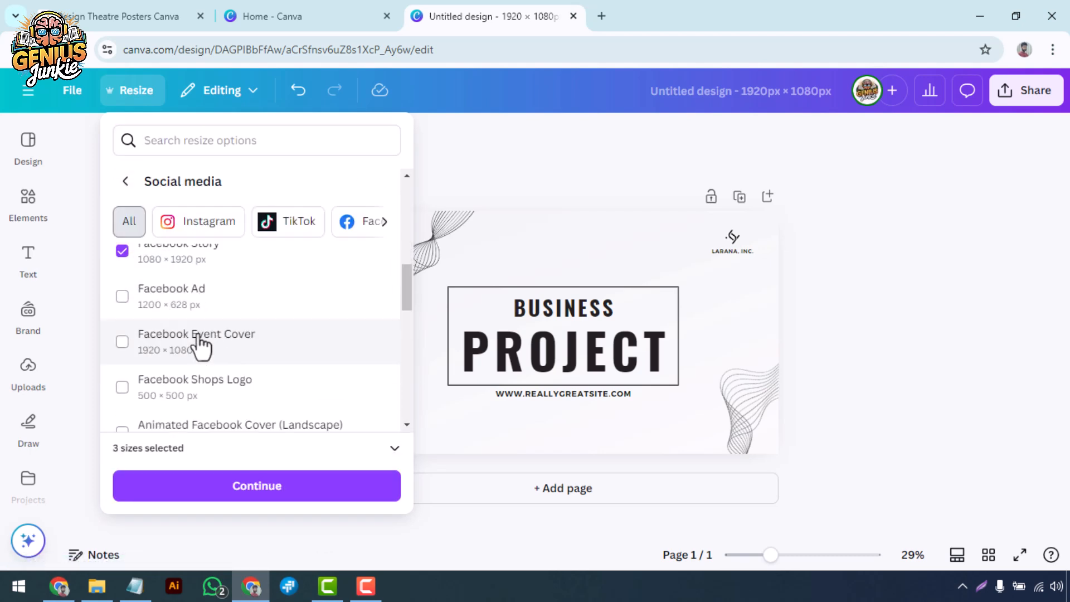
Preview the resized Instagram Post, 1080 x 1350 px and Your Story versions of the cover design.
click(325, 491)
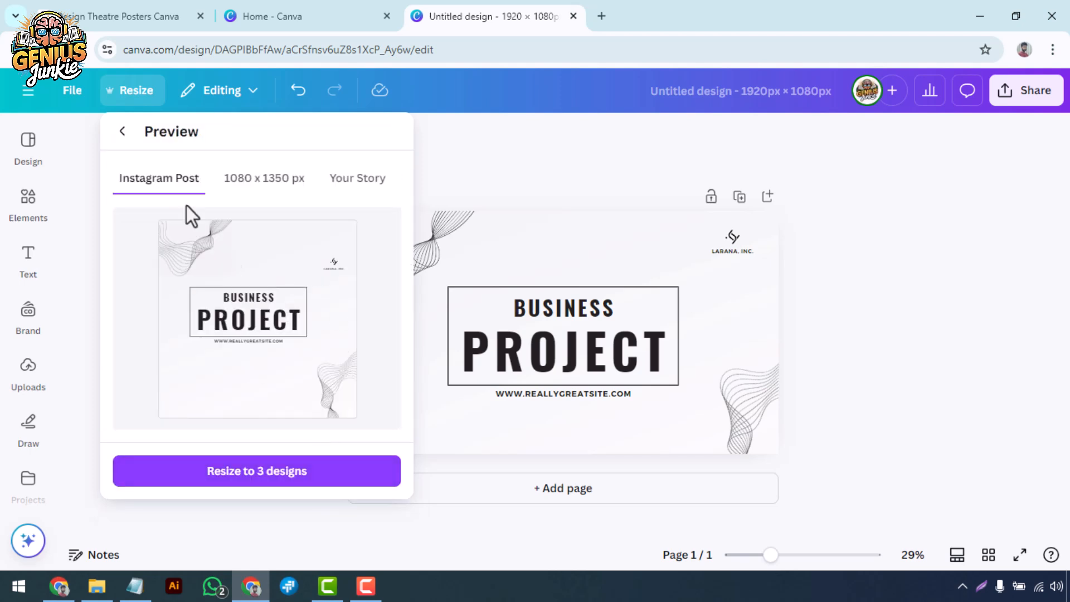
click(258, 192)
click(334, 189)
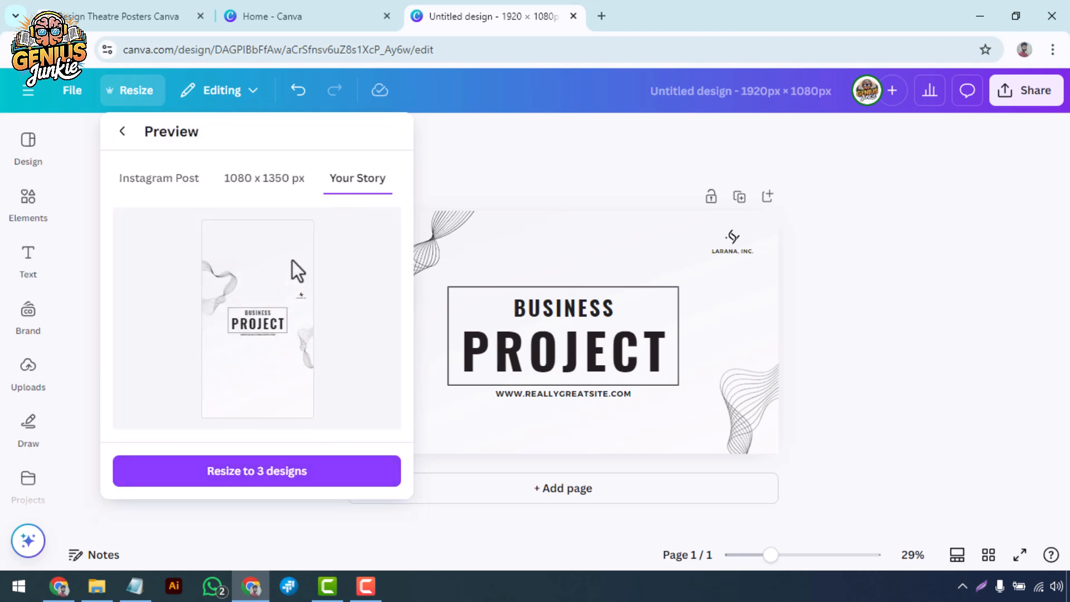
click(282, 189)
click(189, 185)
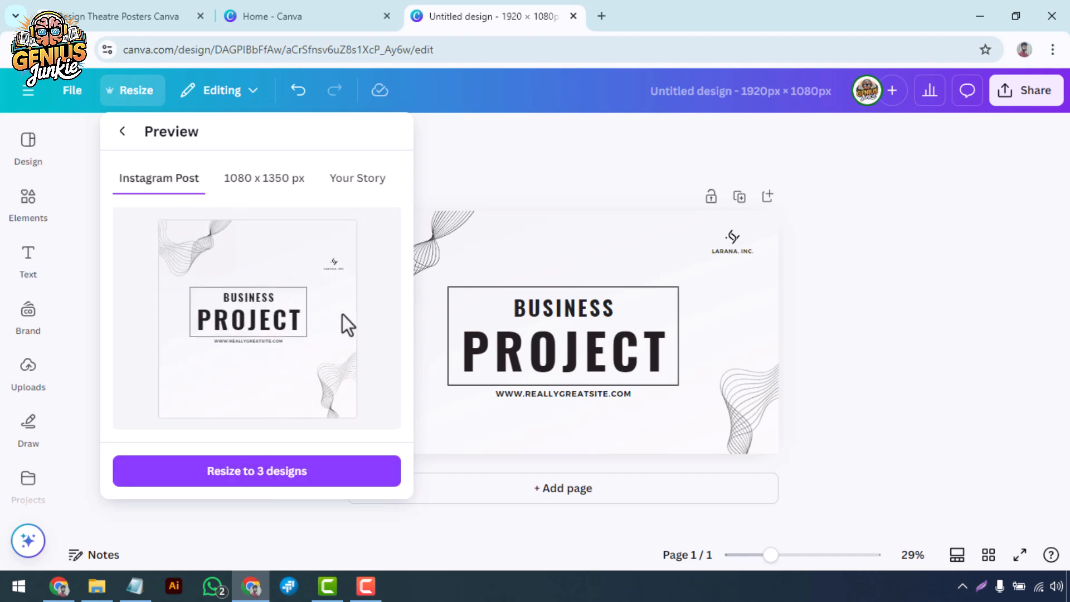
Return to the social media sizes, add a fourth Facebook format to the selection, and preview the resized designs.
click(122, 131)
scroll(139, 346, down, 10)
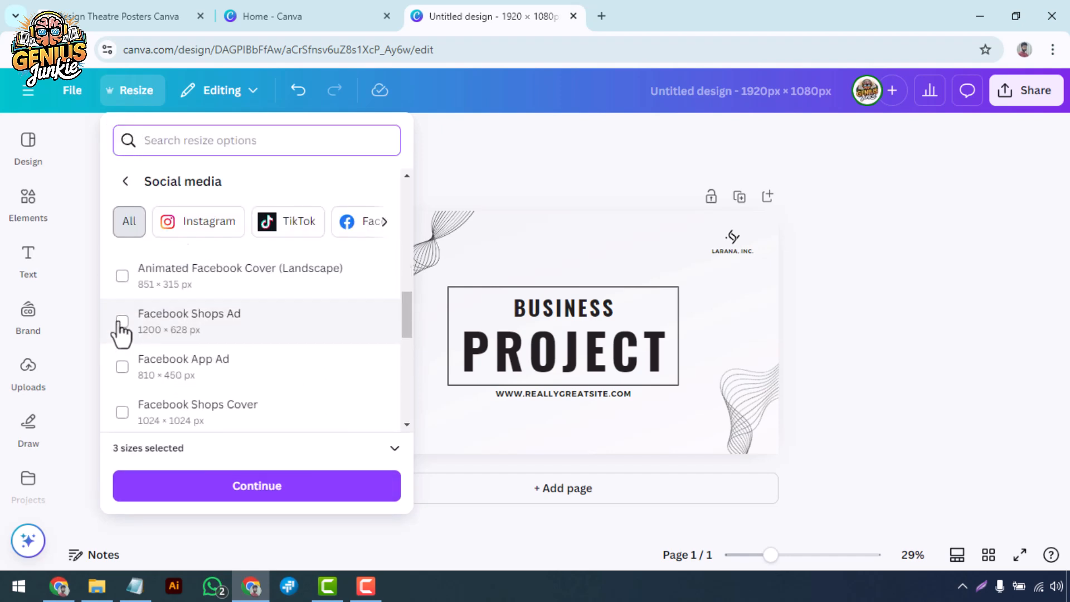
click(122, 358)
click(265, 485)
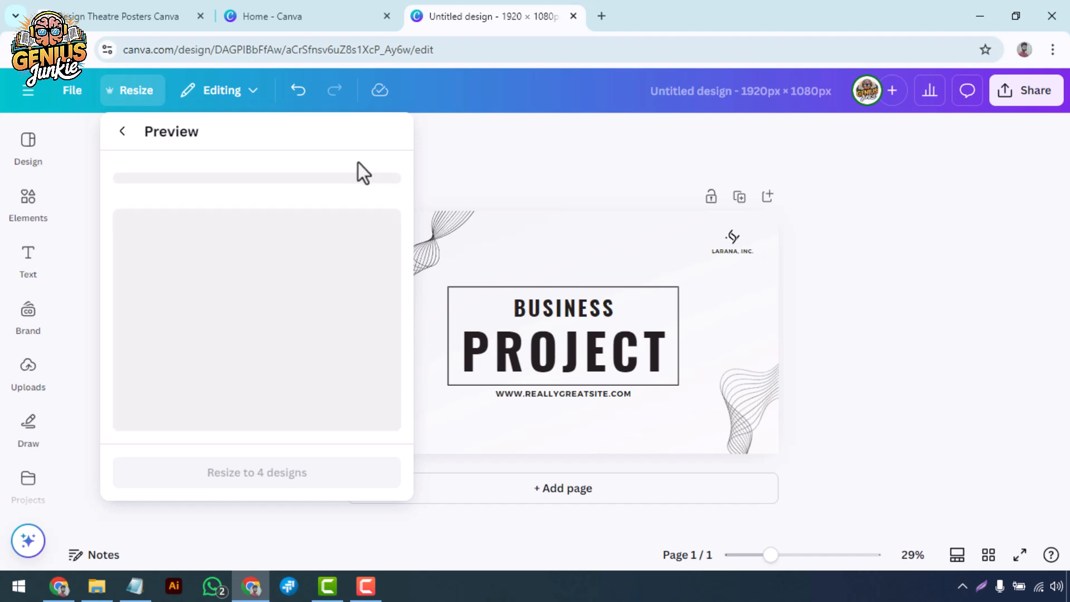
click(389, 179)
click(331, 179)
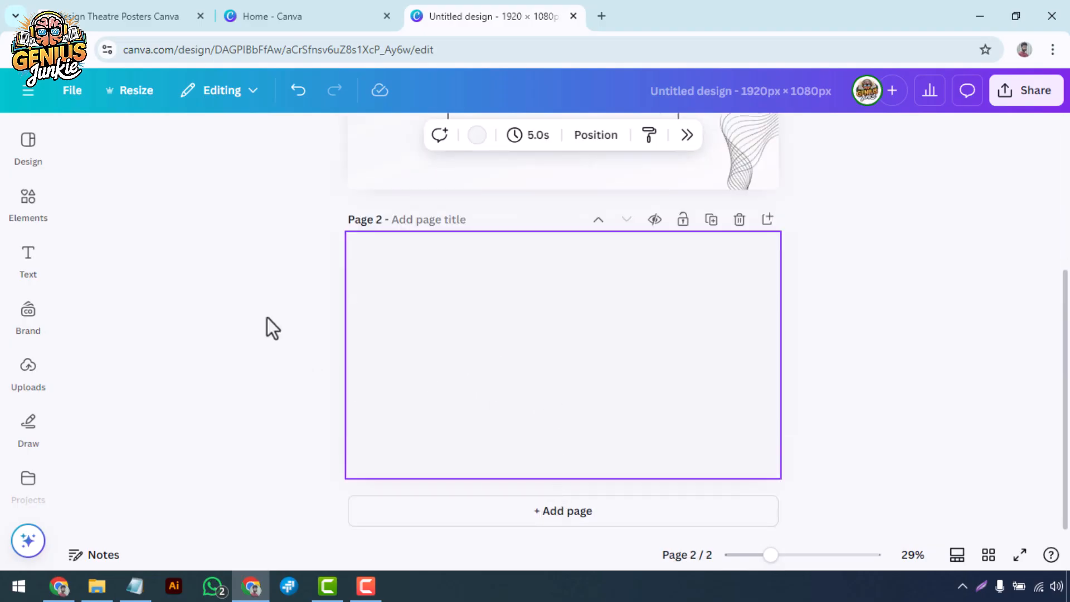
Insert the 15-second burning toy house video from the Business videos onto page 2.
click(28, 204)
scroll(231, 394, down, 7)
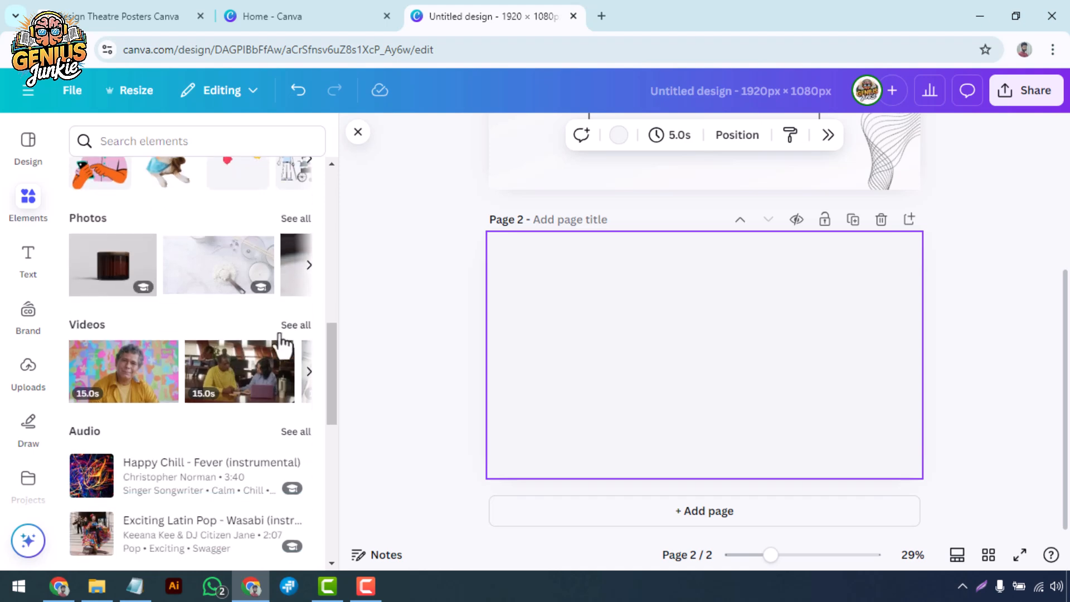
click(283, 327)
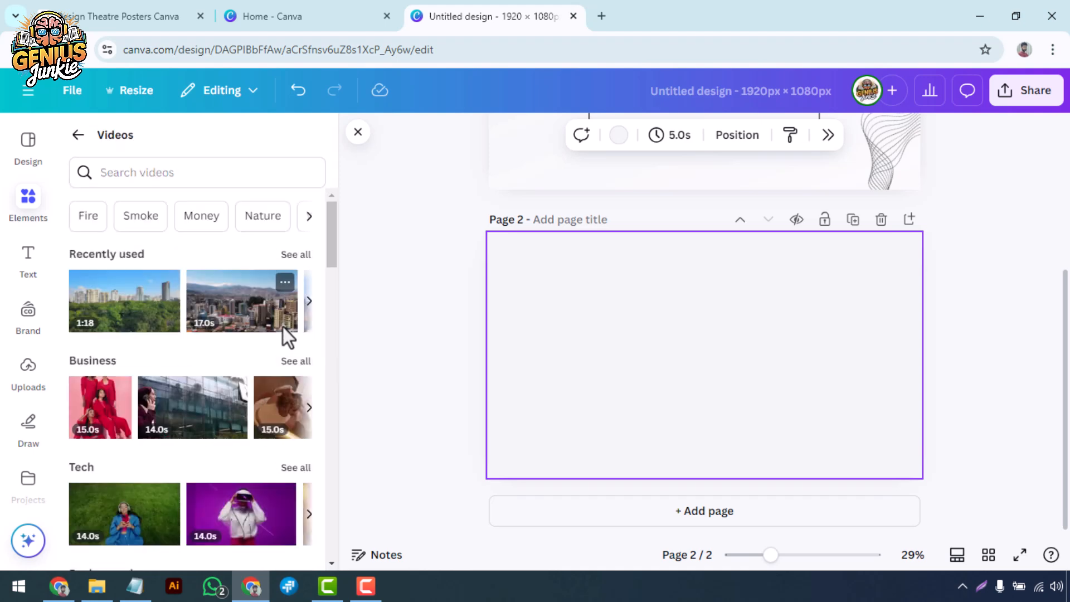
click(291, 364)
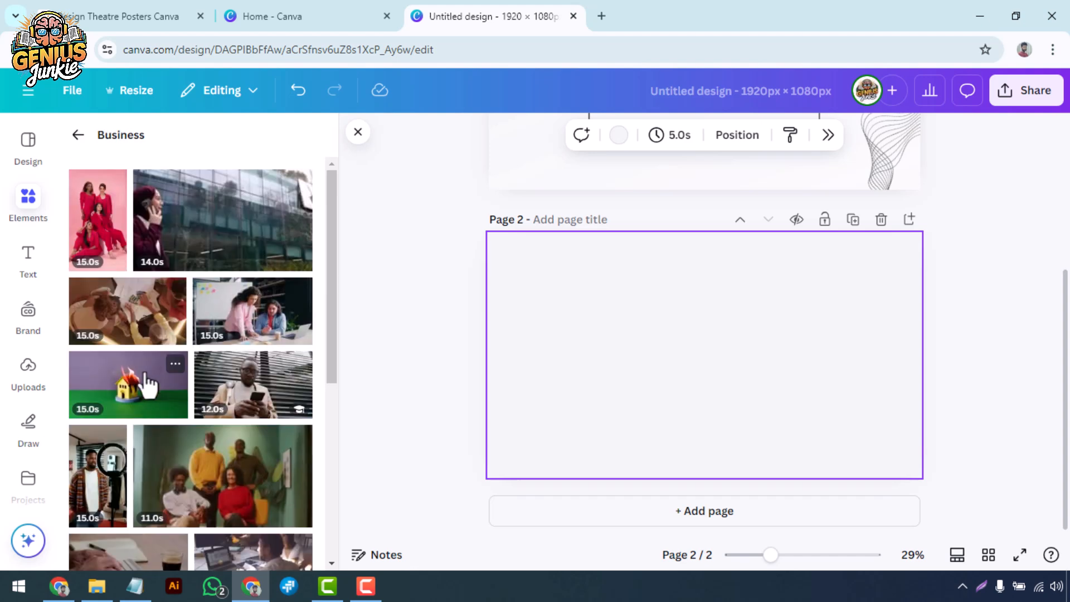
scroll(148, 378, down, 2)
scroll(148, 378, up, 2)
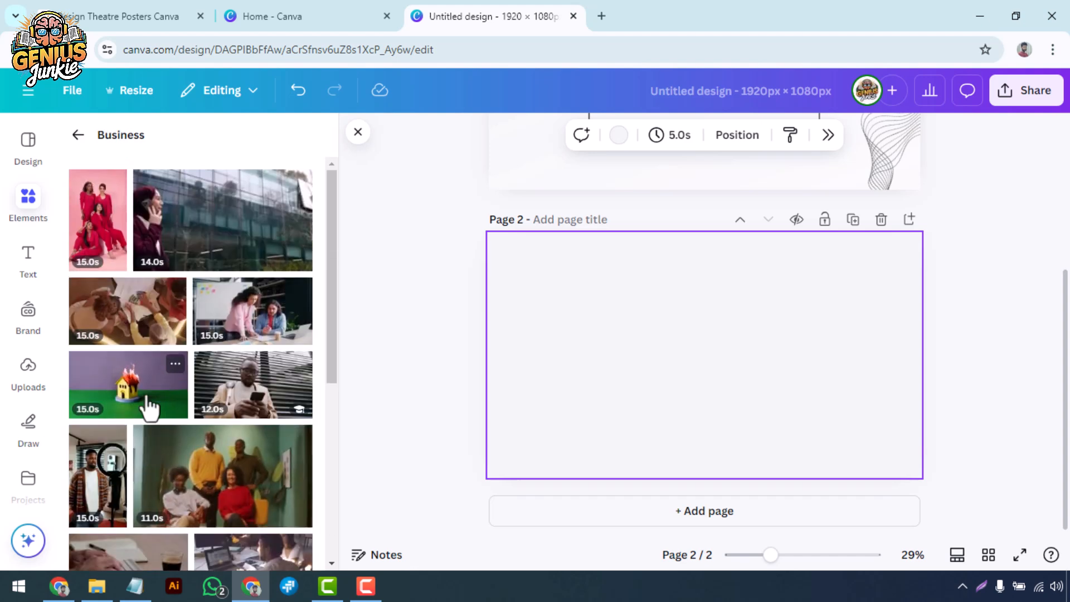
mouse_move(148, 402)
mouse_down()
mouse_move(155, 385)
mouse_move(556, 382)
mouse_up()
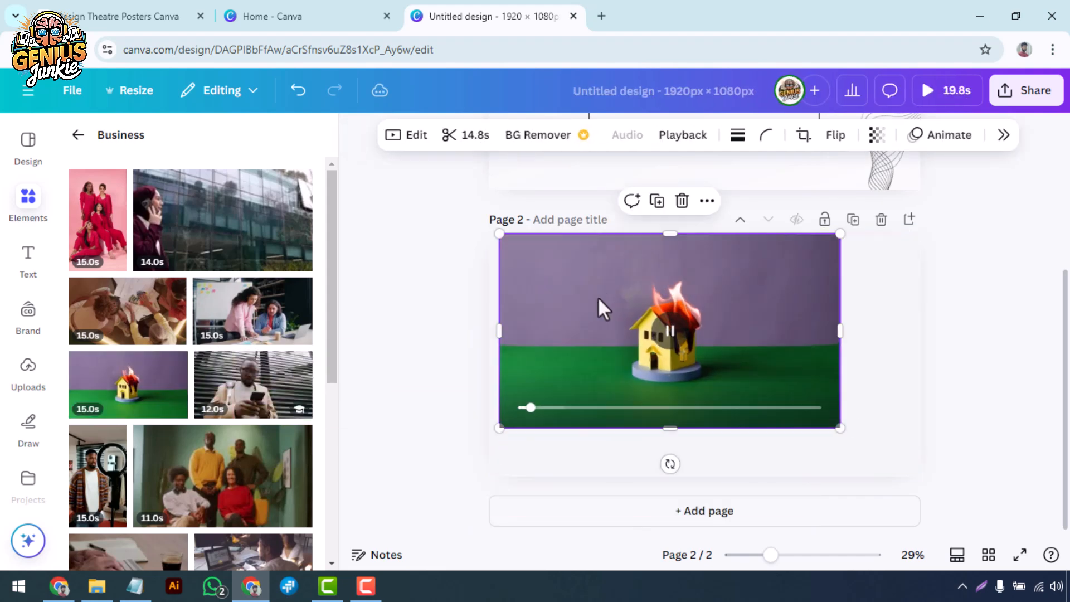
Enlarge the burning house video to cover all of page 2 and remove its background.
drag(840, 430, 918, 488)
drag(500, 234, 491, 229)
drag(872, 398, 871, 403)
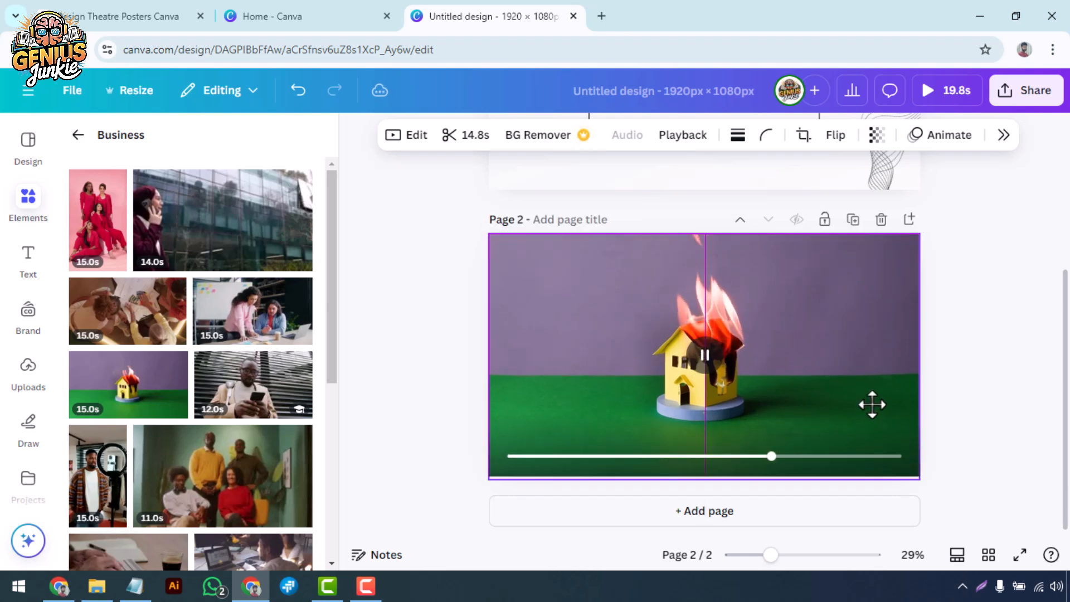
click(975, 418)
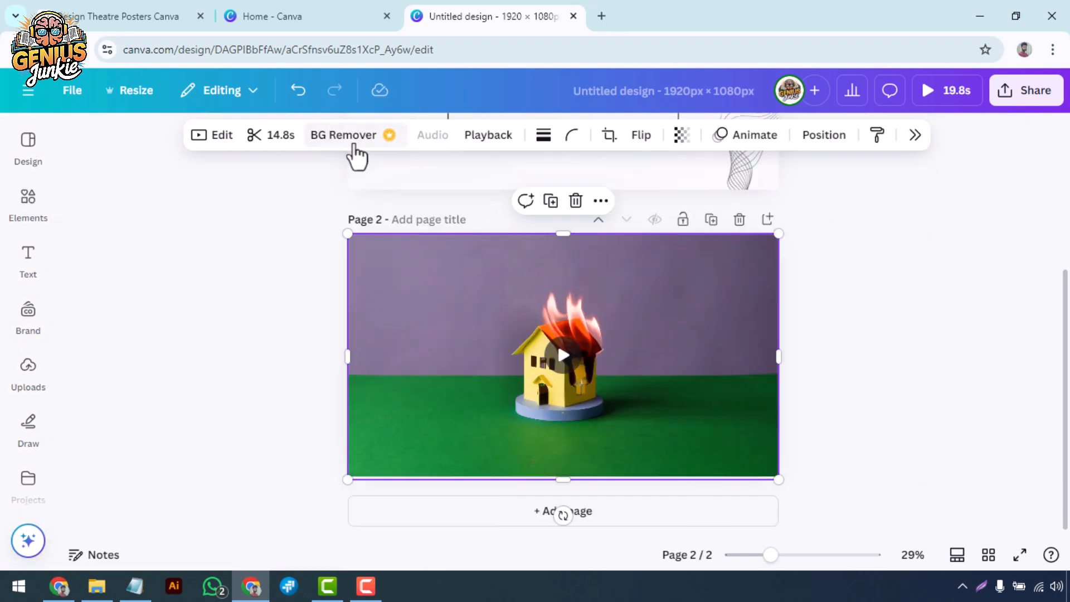
click(351, 139)
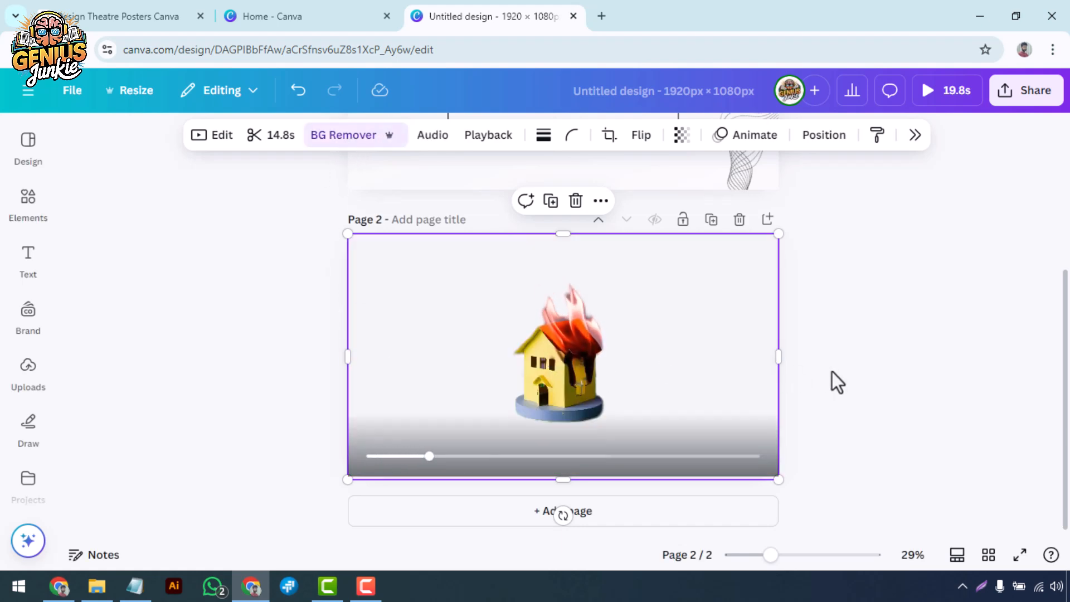
Search the videos for "background", place the 10-second peach clip with colourful waves on page 2, and set it as the page background.
click(41, 219)
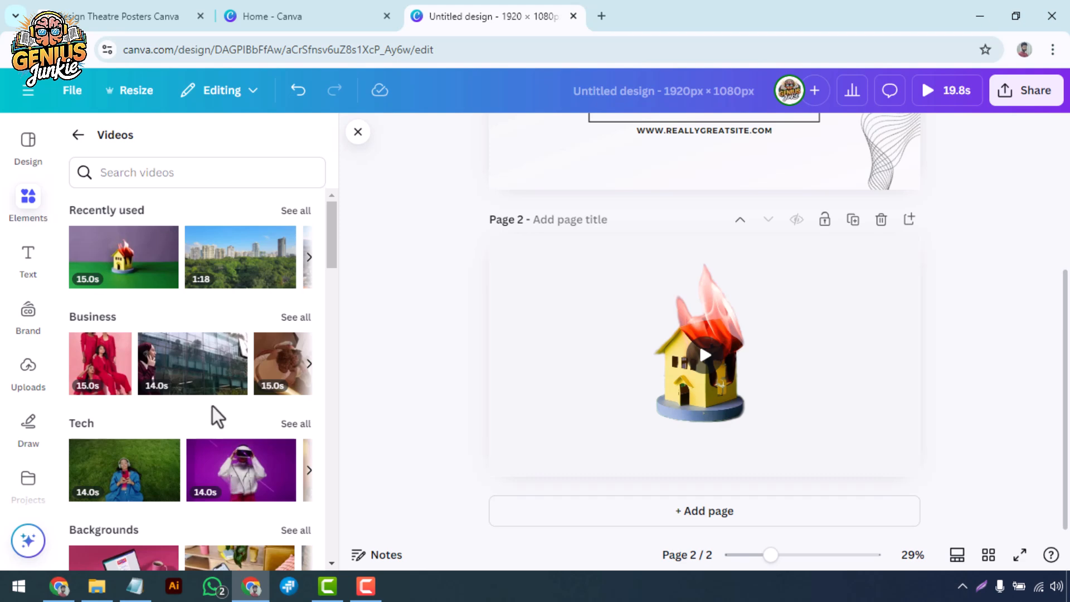
scroll(213, 410, down, 1)
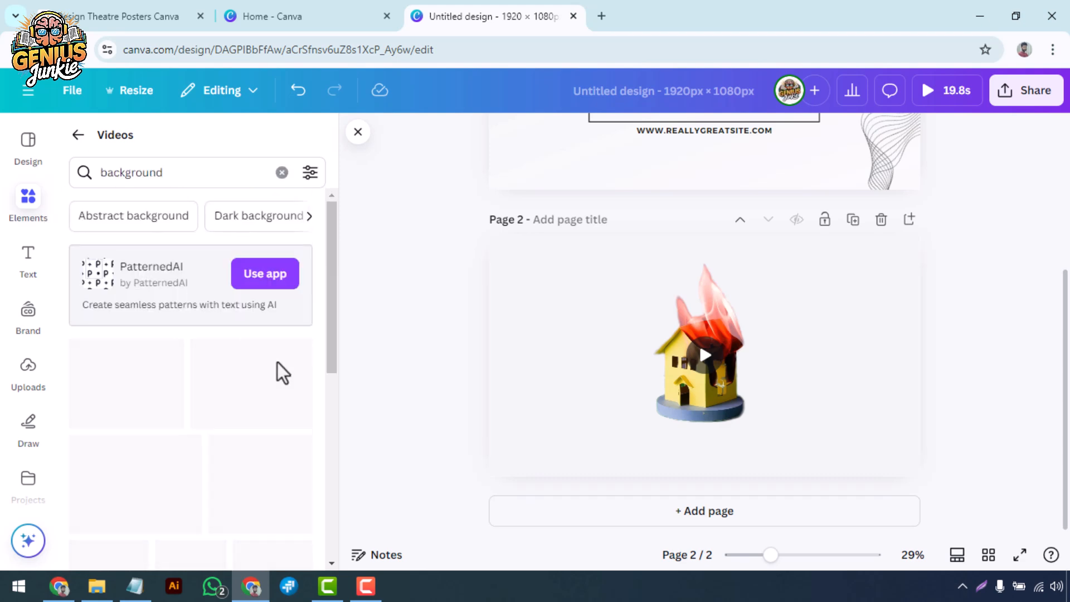
scroll(259, 390, down, 5)
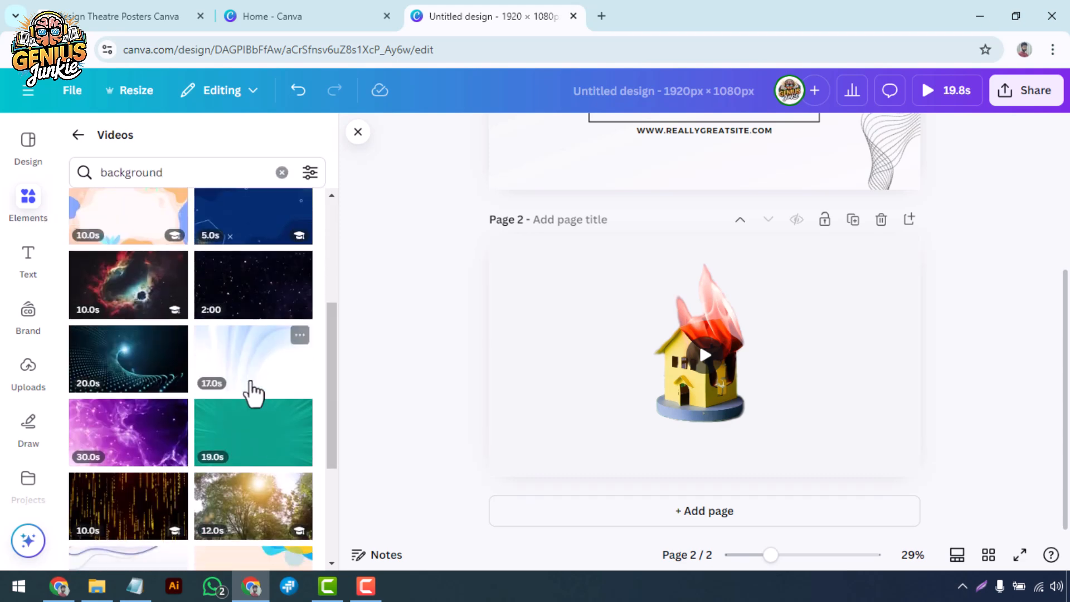
scroll(235, 398, down, 3)
drag(237, 420, 557, 317)
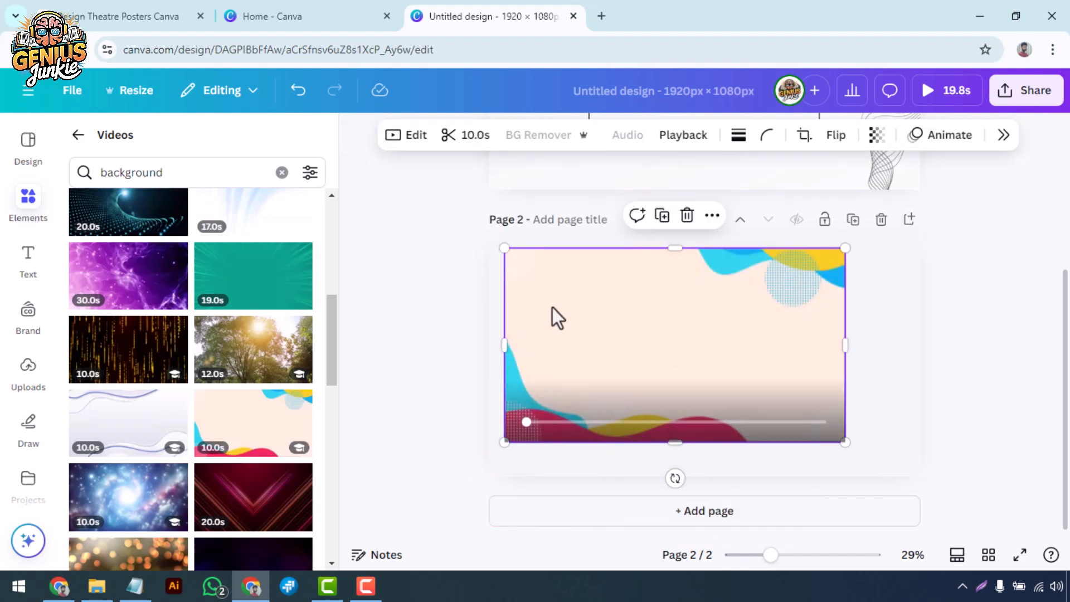
right_click(562, 345)
click(613, 513)
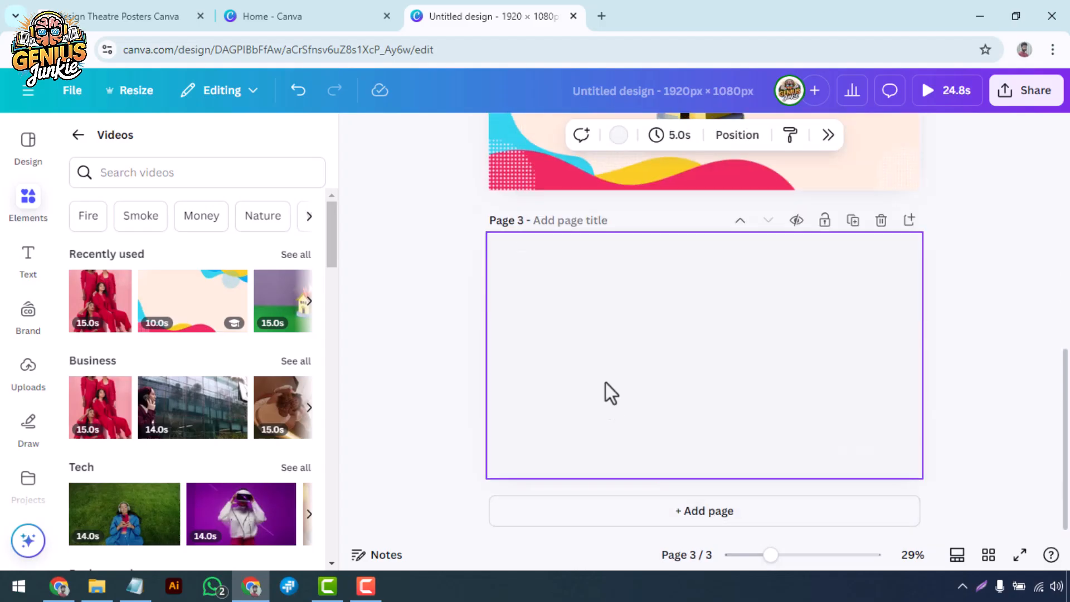
Draw a dark blue circle on page 3 using the pen at weight 19.
click(358, 132)
scroll(28, 304, down, 3)
click(28, 280)
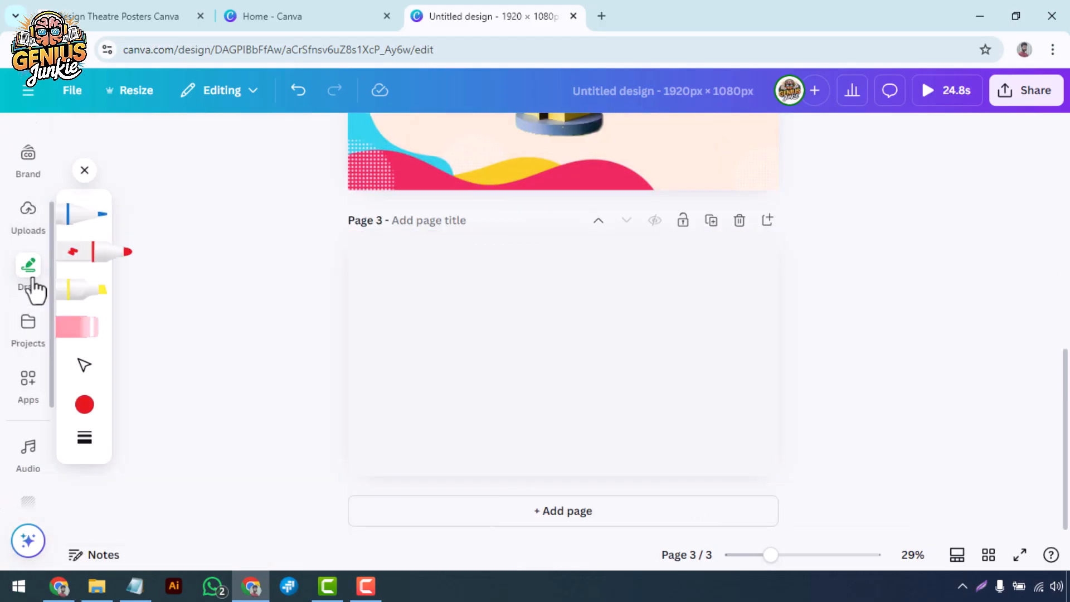
click(79, 218)
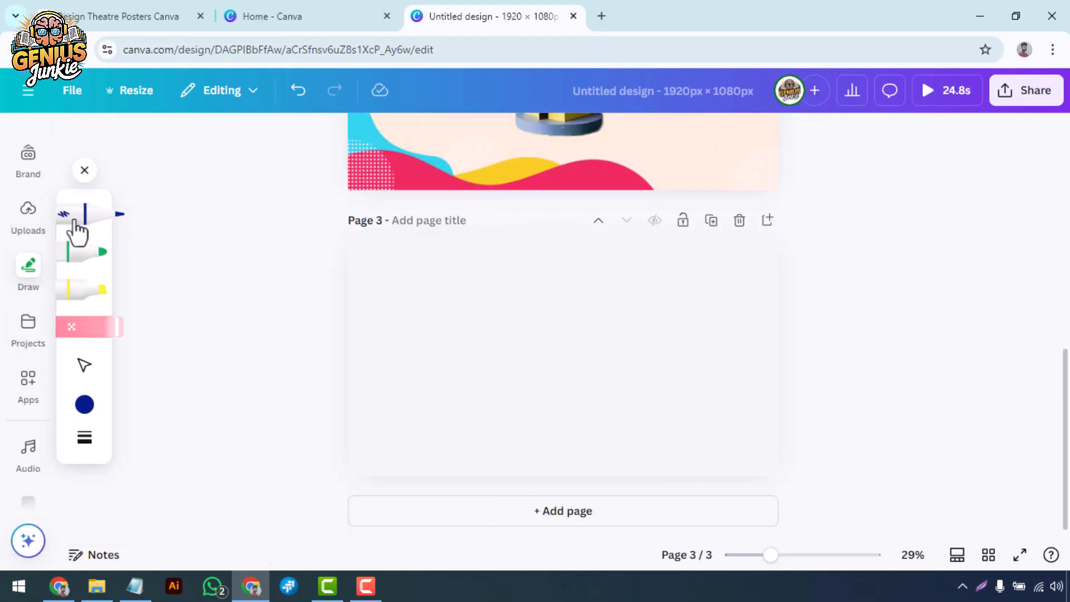
click(85, 439)
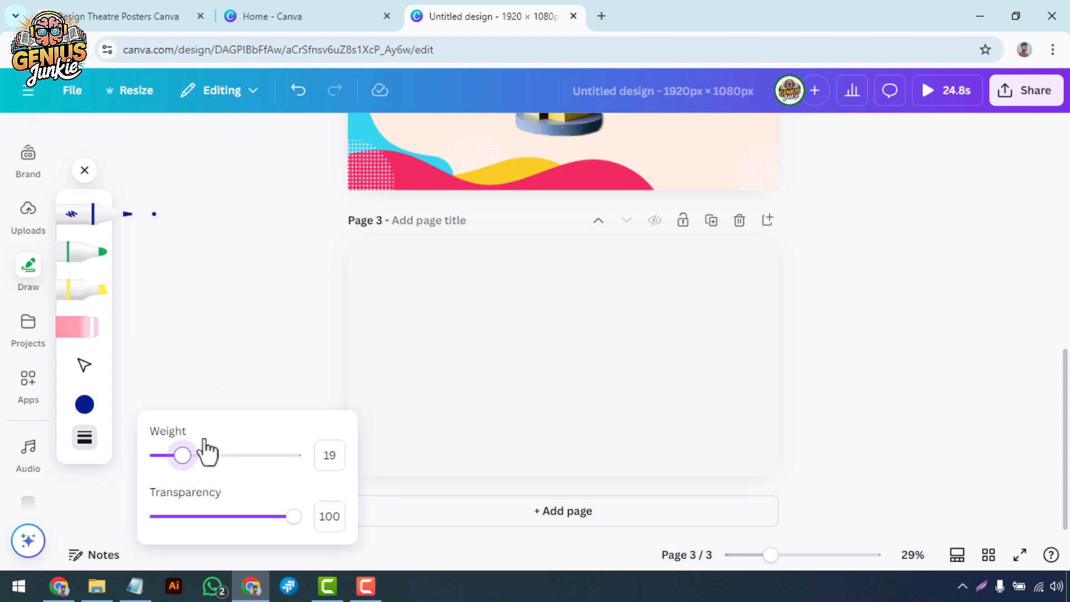
click(96, 220)
click(99, 223)
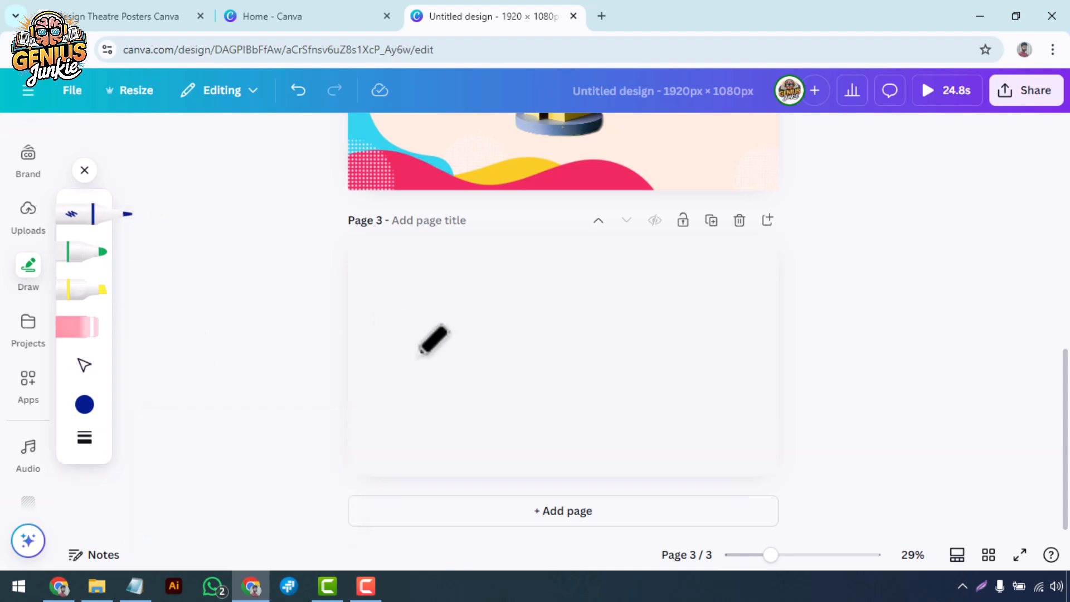
Beside the blue circle, draw a green triangle with the marker and a yellow rectangle with the highlighter.
click(100, 252)
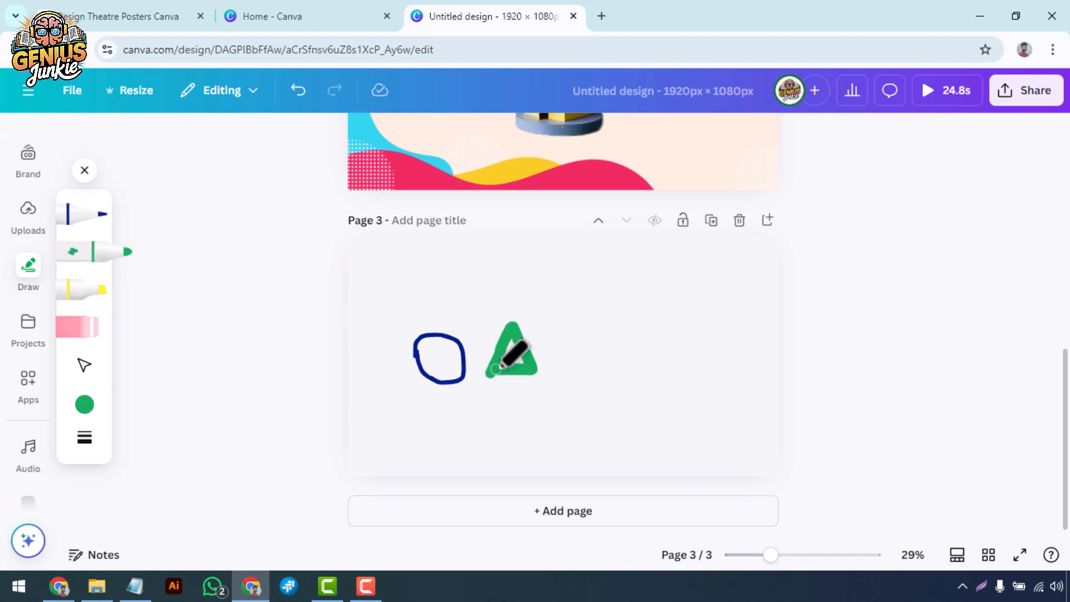
click(99, 289)
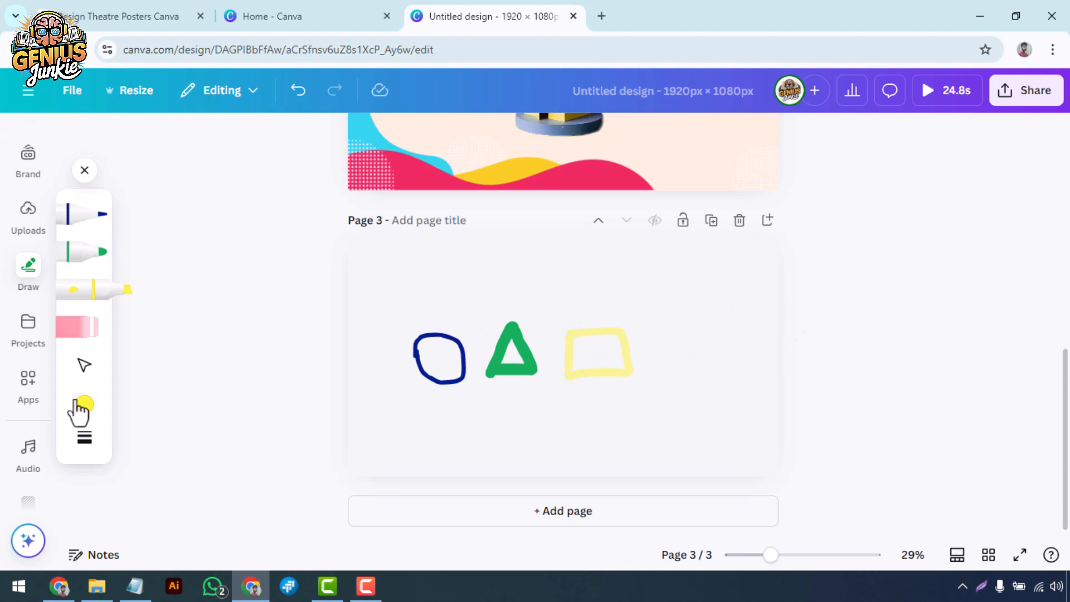
Change the highlighter colour to purple and draw an oval overlapping the yellow rectangle's lower corner.
click(84, 405)
click(345, 379)
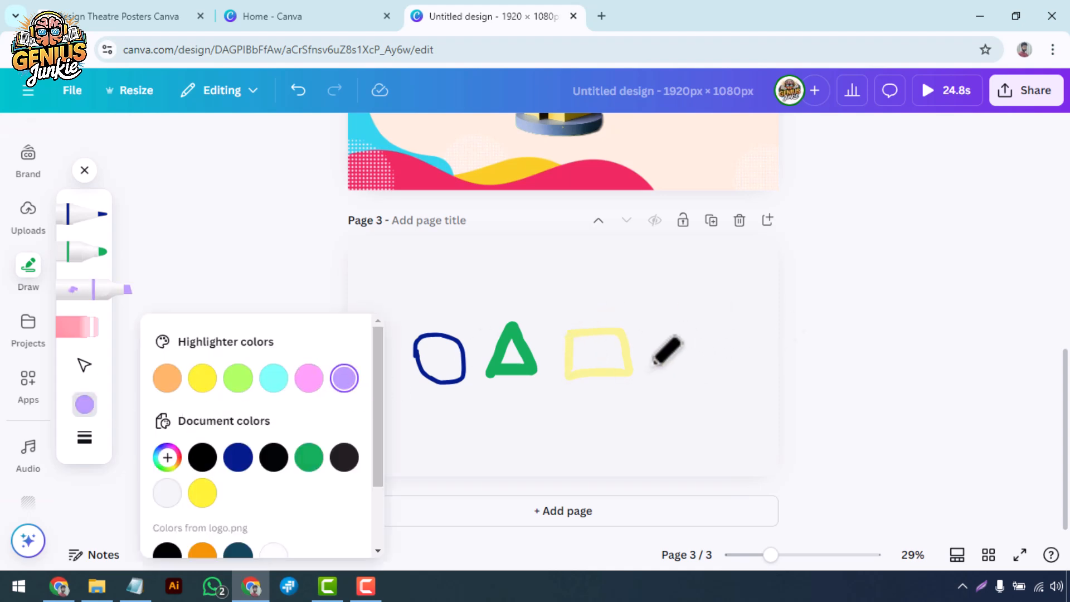
mouse_move(645, 351)
mouse_down()
mouse_move(604, 358)
mouse_move(626, 390)
mouse_up()
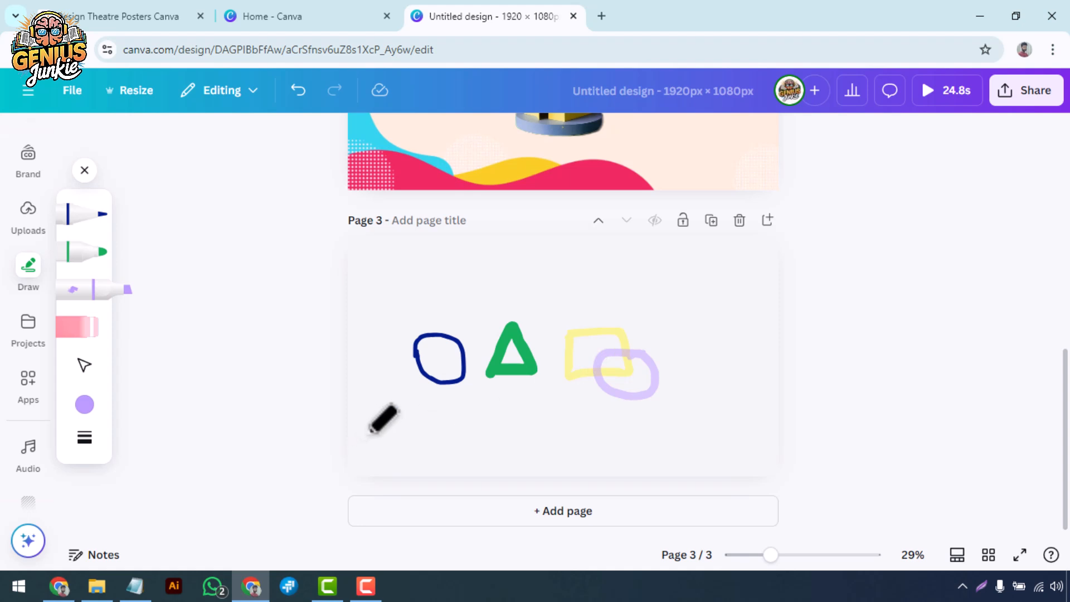
Frame the drawn shapes with a dark blue pen rectangle and add two straight green marker lines near the triangle.
key(p)
mouse_move(393, 285)
mouse_down()
mouse_move(701, 285)
mouse_move(695, 414)
mouse_up()
mouse_move(393, 285)
mouse_down()
mouse_move(397, 420)
mouse_move(697, 418)
mouse_up()
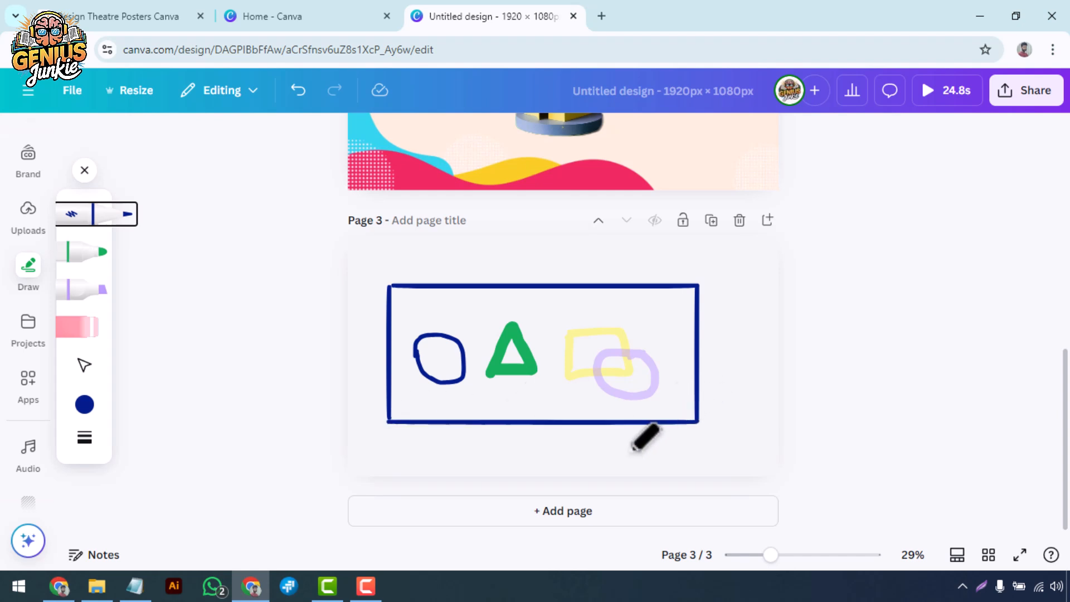
click(80, 259)
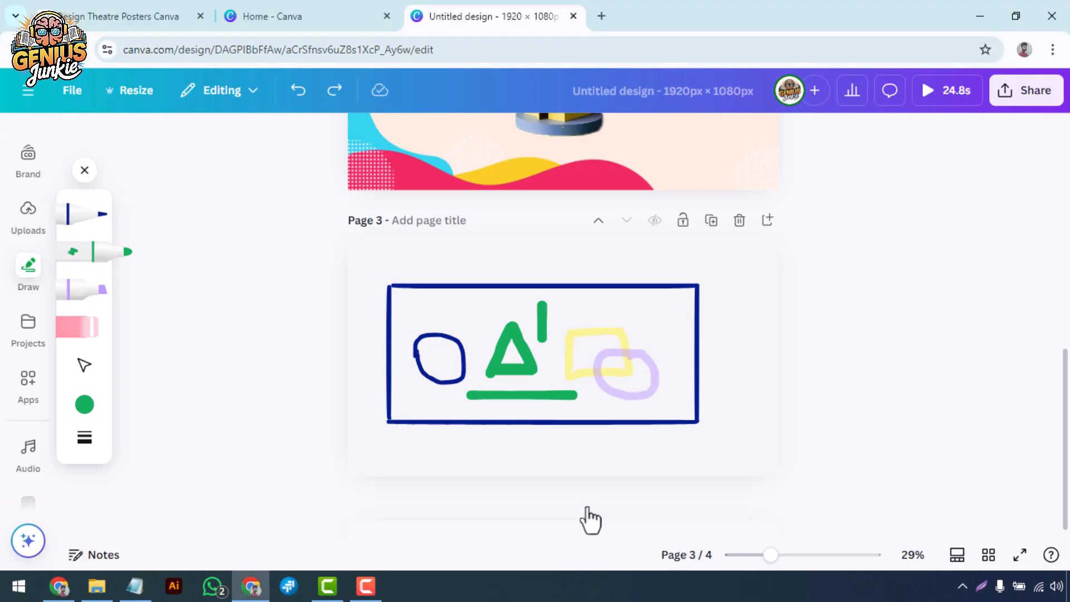
Add page 4 and generate Magic Media images from the prompt "a sunset over mountains".
scroll(585, 518, down, 5)
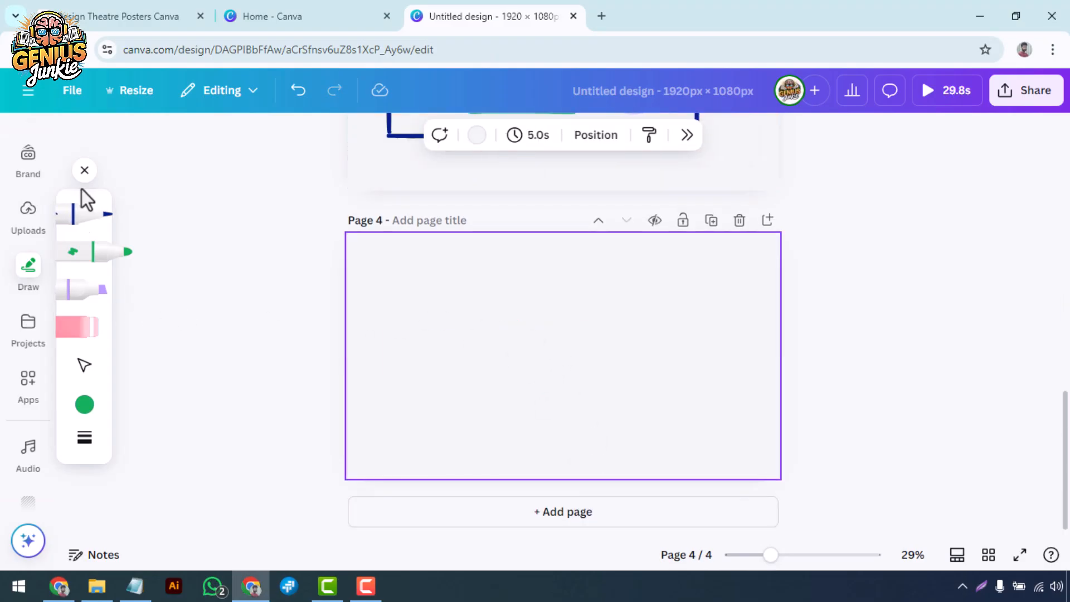
scroll(24, 269, down, 2)
click(24, 270)
scroll(24, 334, down, 2)
click(25, 384)
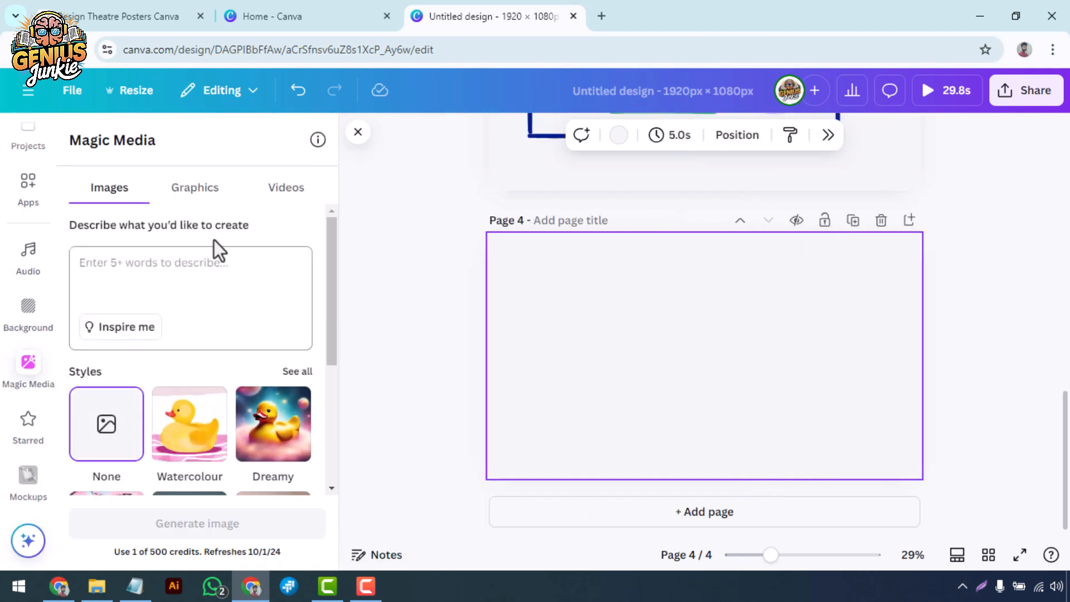
click(171, 277)
text(a sunset over mountains)
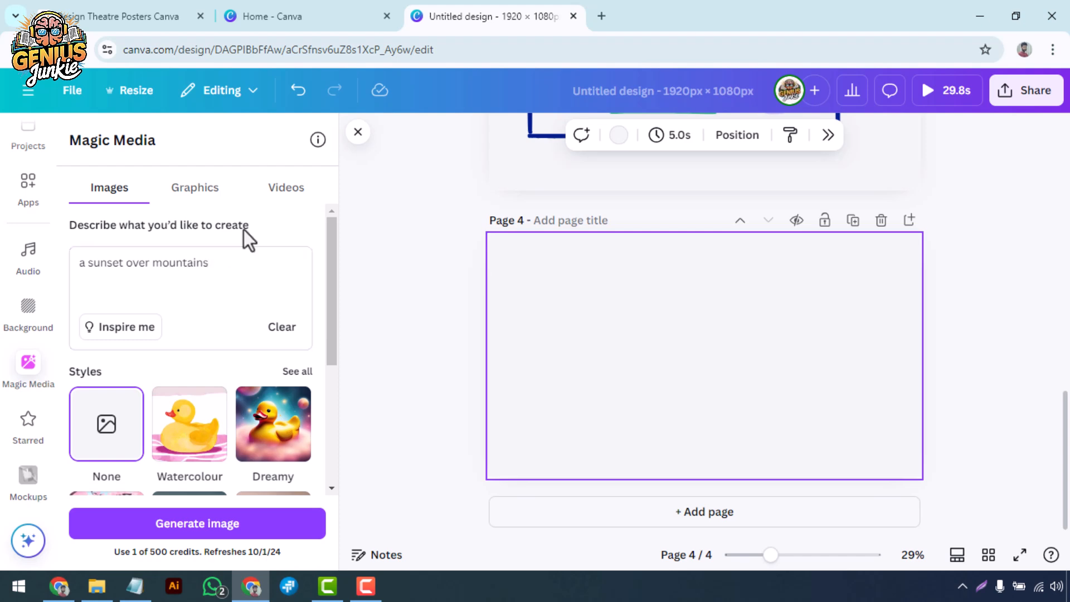
scroll(105, 363, down, 5)
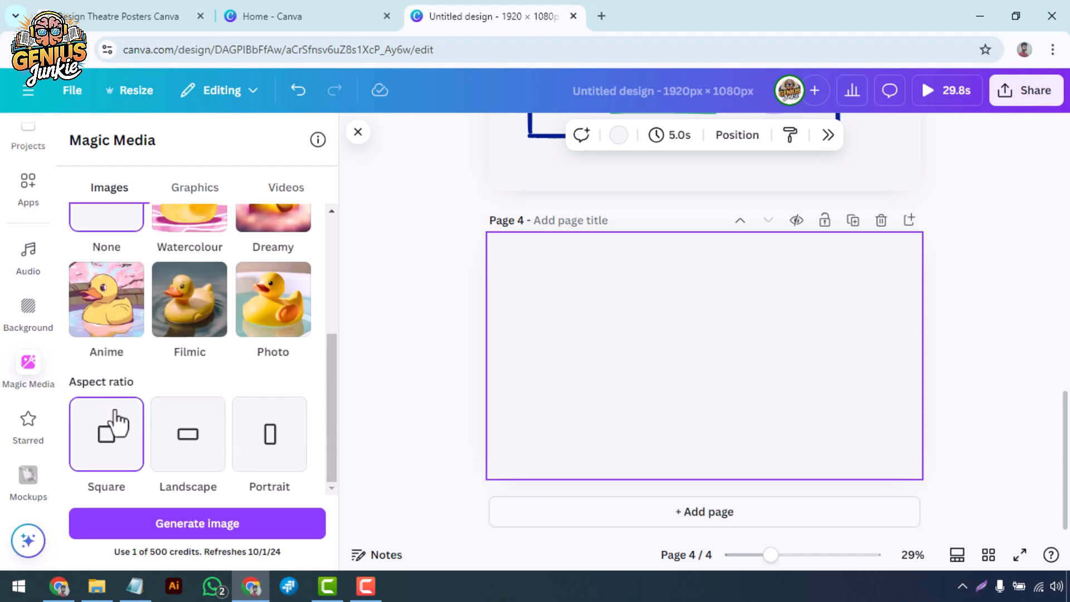
scroll(198, 375, up, 5)
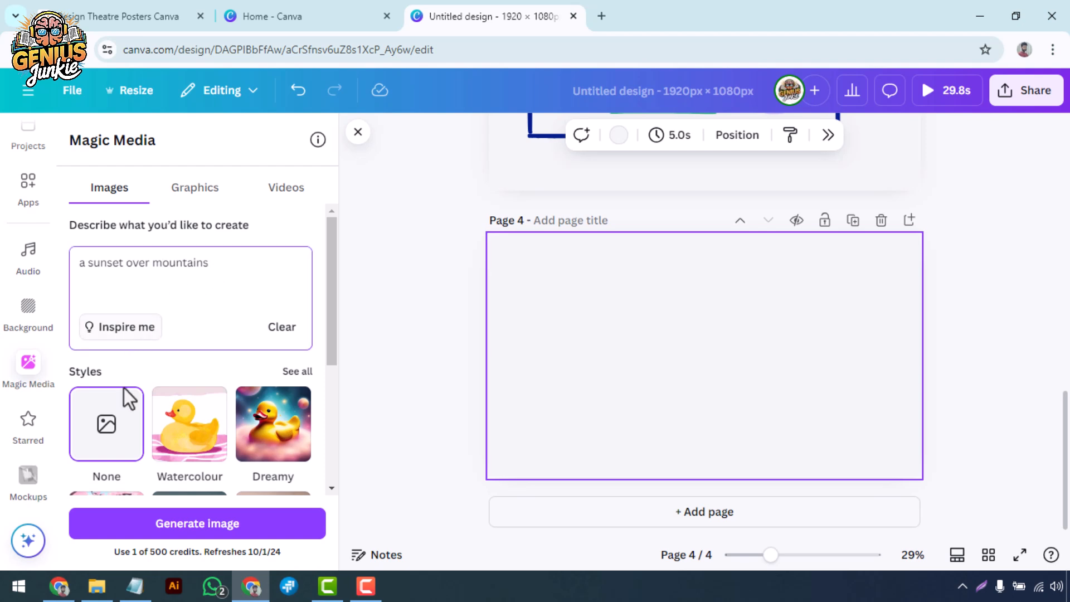
click(186, 529)
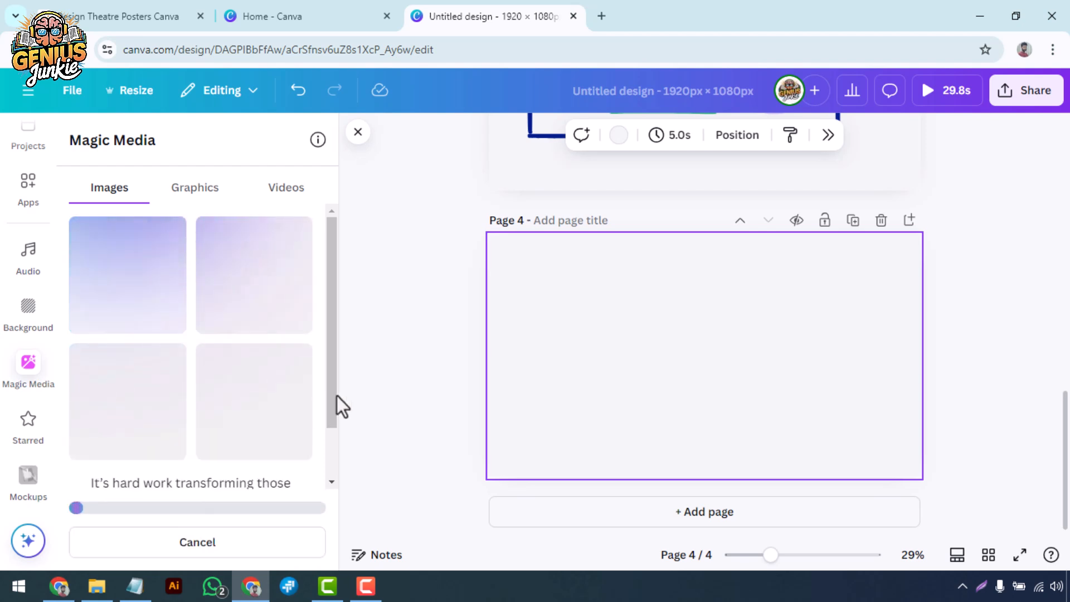
Place the generated sunset image with the grassy slope on page 4 and enlarge it to cover the page.
drag(128, 402, 650, 423)
drag(789, 276, 931, 176)
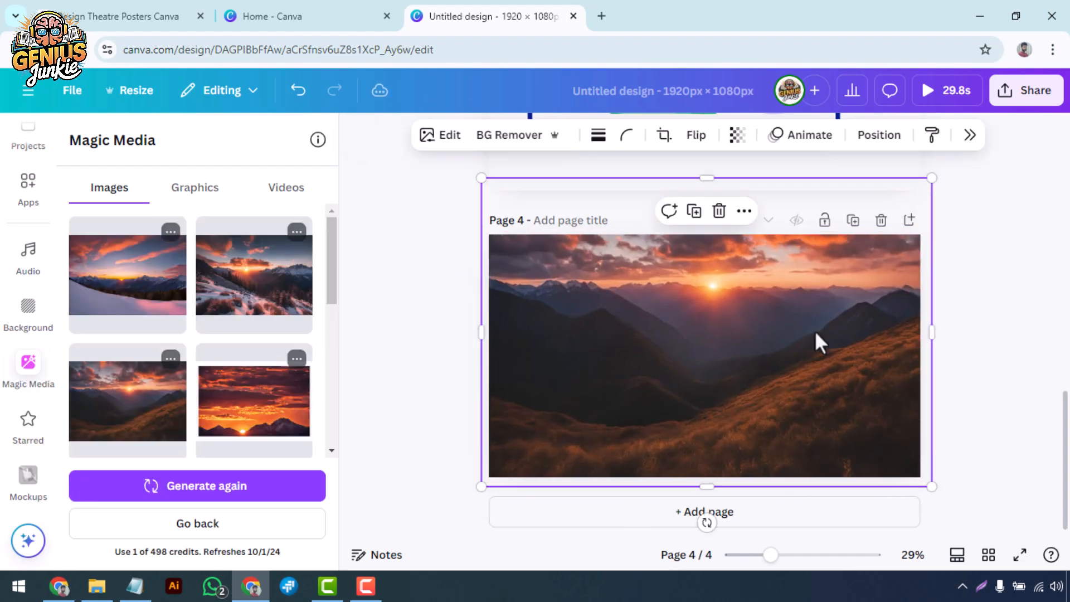
drag(861, 313, 861, 337)
click(430, 407)
Add page 5, insert the generated sunset image with snowy mountains, and set it as the page background.
click(705, 512)
click(262, 301)
right_click(580, 370)
click(626, 480)
Add page 6 and generate Magic Media images of a cat wearing sunglasses from a newly pasted prompt.
click(704, 510)
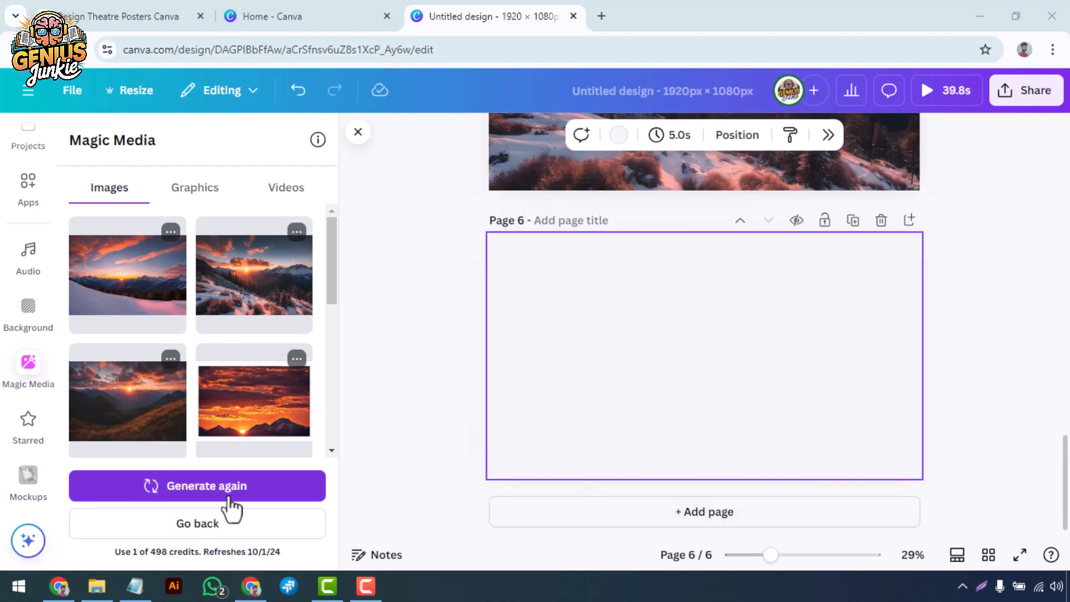
click(218, 522)
click(176, 264)
key(ctrl+v)
click(191, 523)
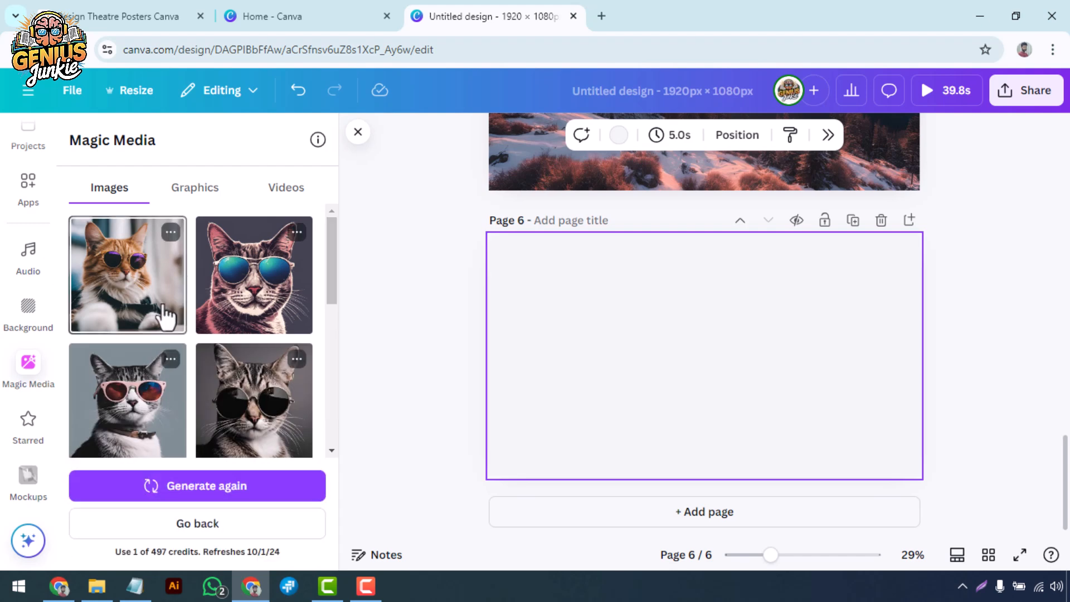
Insert the generated cat with pink sunglasses on page 6 and set it as the page background.
drag(142, 390, 576, 368)
right_click(576, 366)
click(652, 471)
click(425, 366)
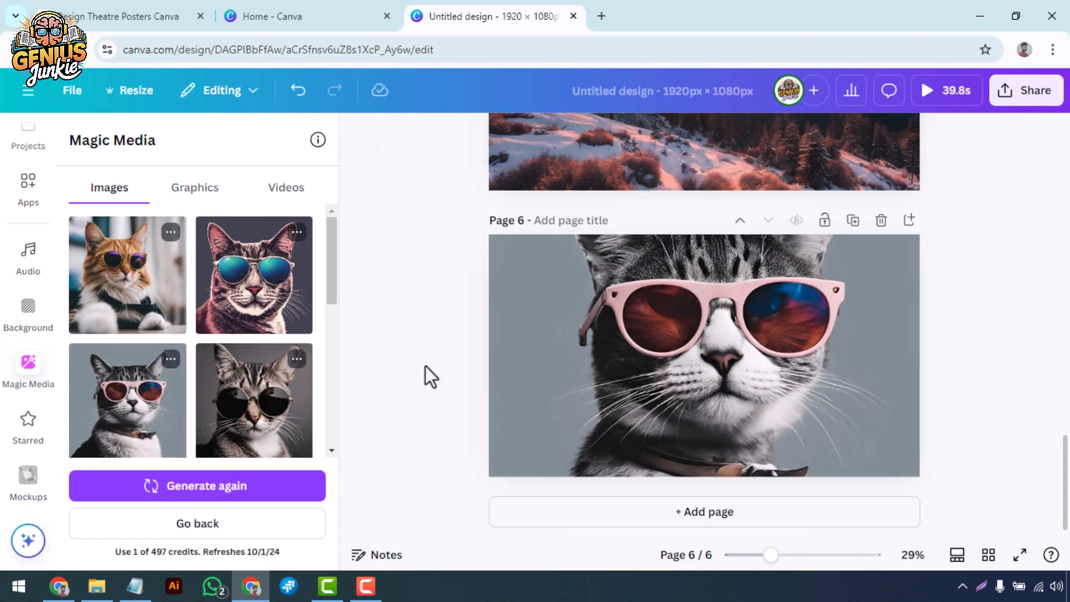
Detach the pink-sunglasses cat image from page 6's background and move it to the left half of the page.
right_click(716, 384)
click(797, 471)
drag(751, 371, 657, 370)
Place the generated cat with blue sunglasses beside the first cat on page 6 and enlarge it to match.
drag(254, 276, 800, 330)
click(1014, 440)
drag(842, 395, 895, 446)
click(876, 445)
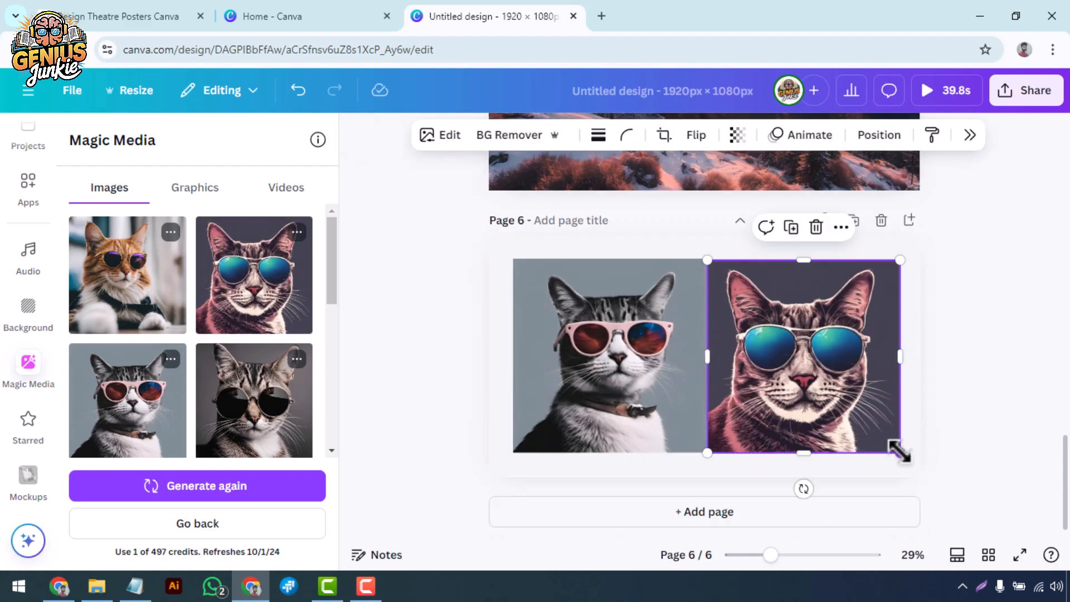
click(955, 340)
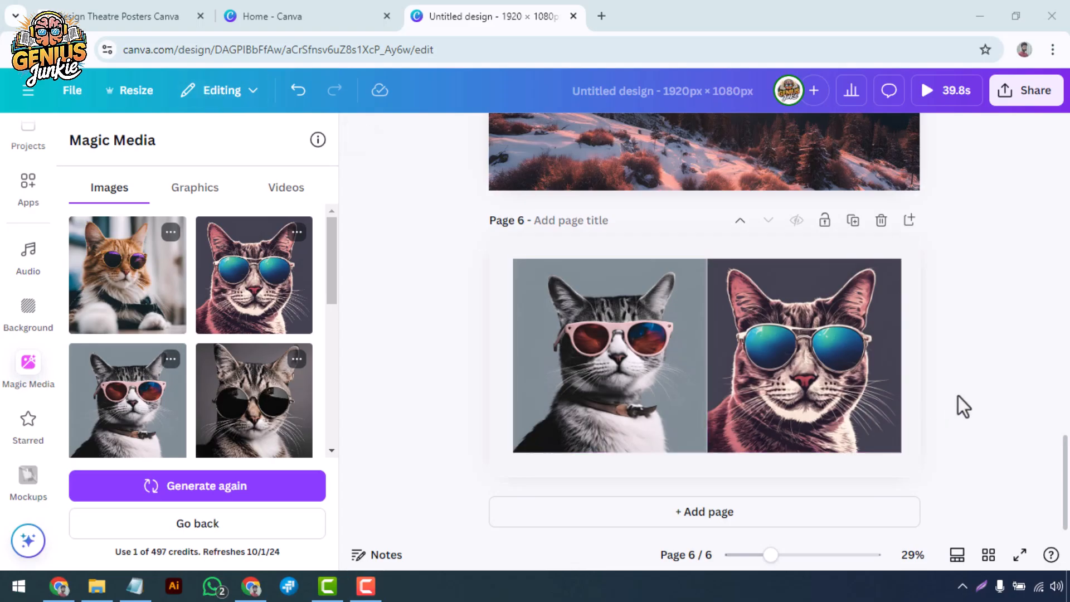
Open the design's sharing options and review the people who have access to it.
scroll(907, 393, up, 2)
scroll(907, 389, down, 2)
click(1027, 95)
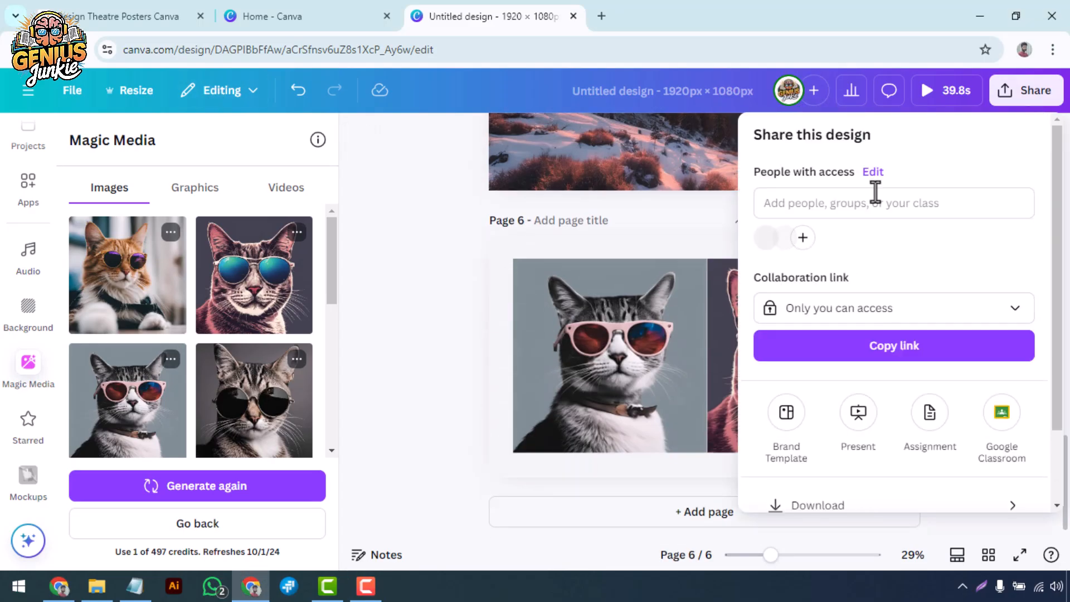
click(785, 238)
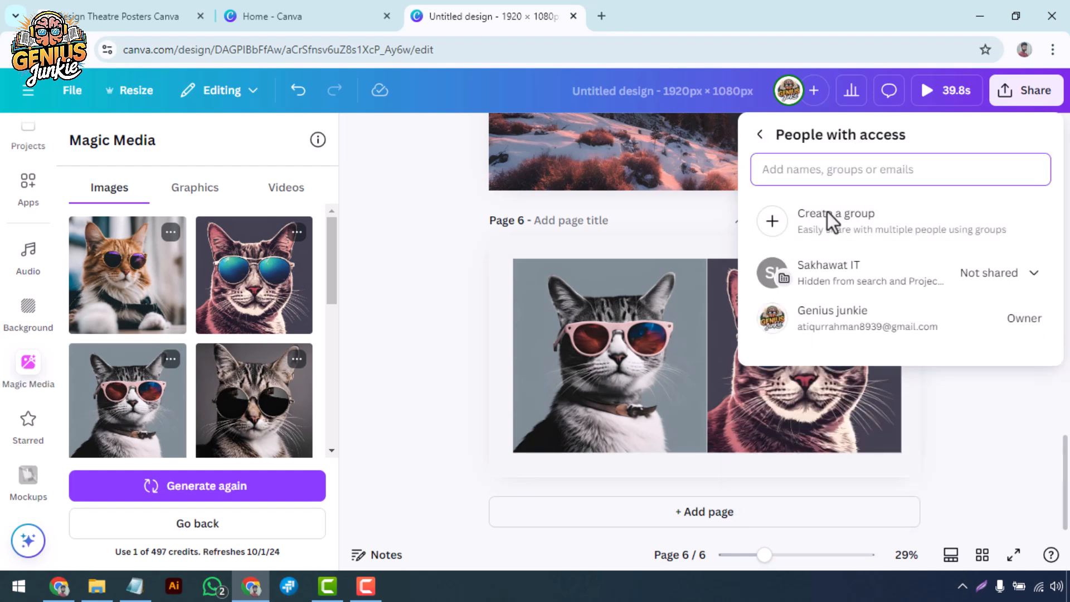
click(759, 134)
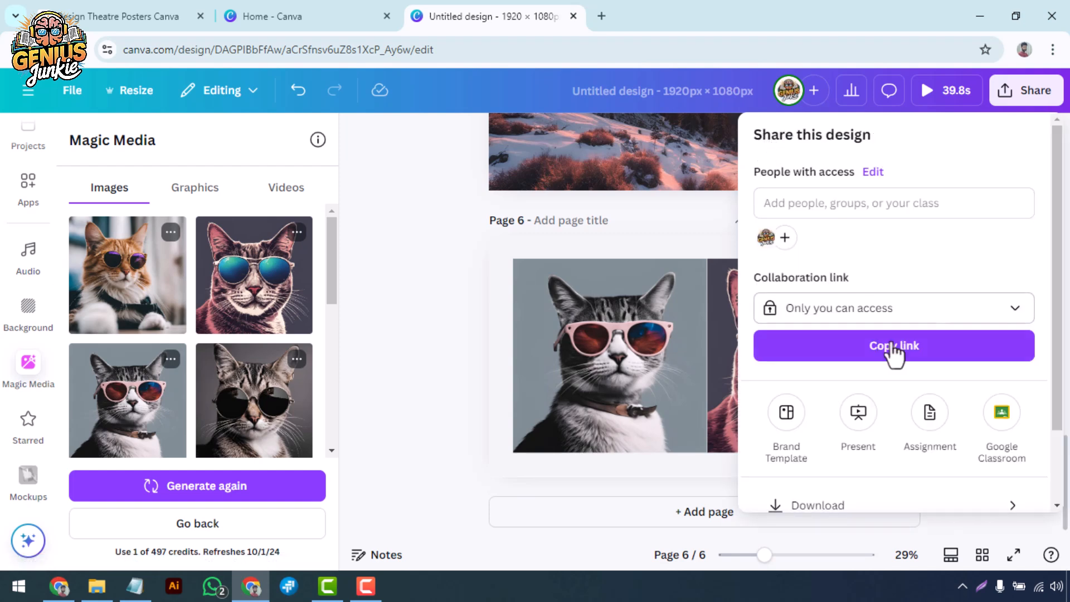
Set the collaboration link so anyone with the link can edit, and copy the link.
click(858, 309)
click(898, 507)
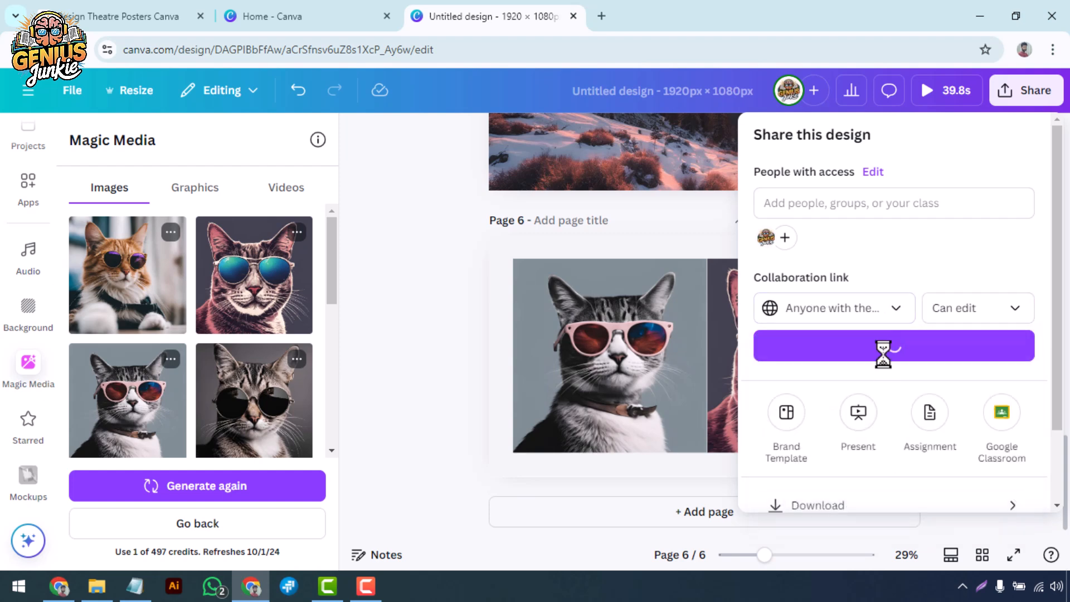
click(975, 320)
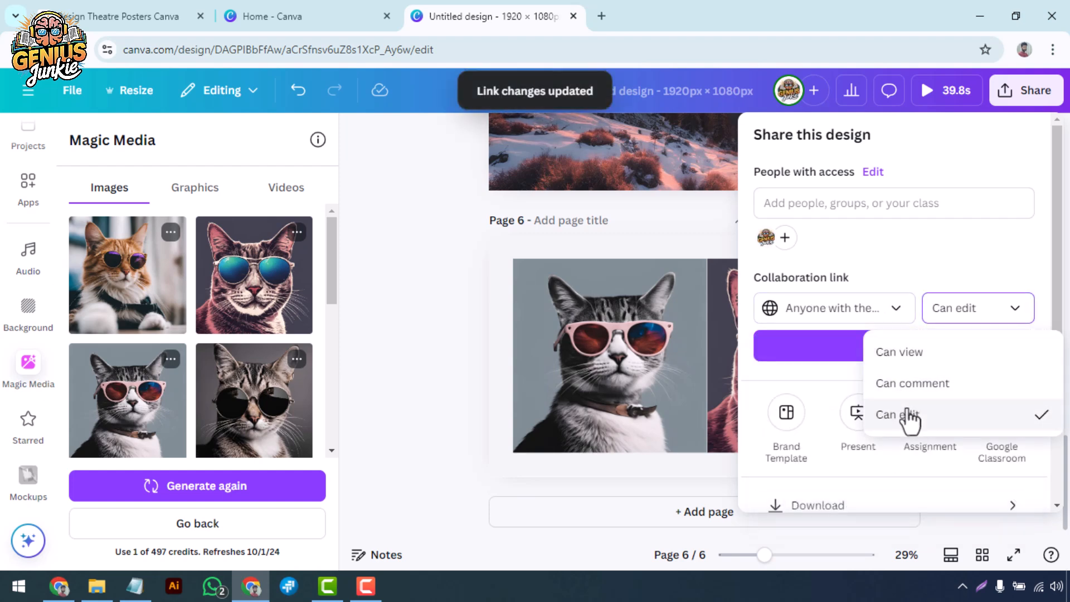
click(907, 419)
click(875, 362)
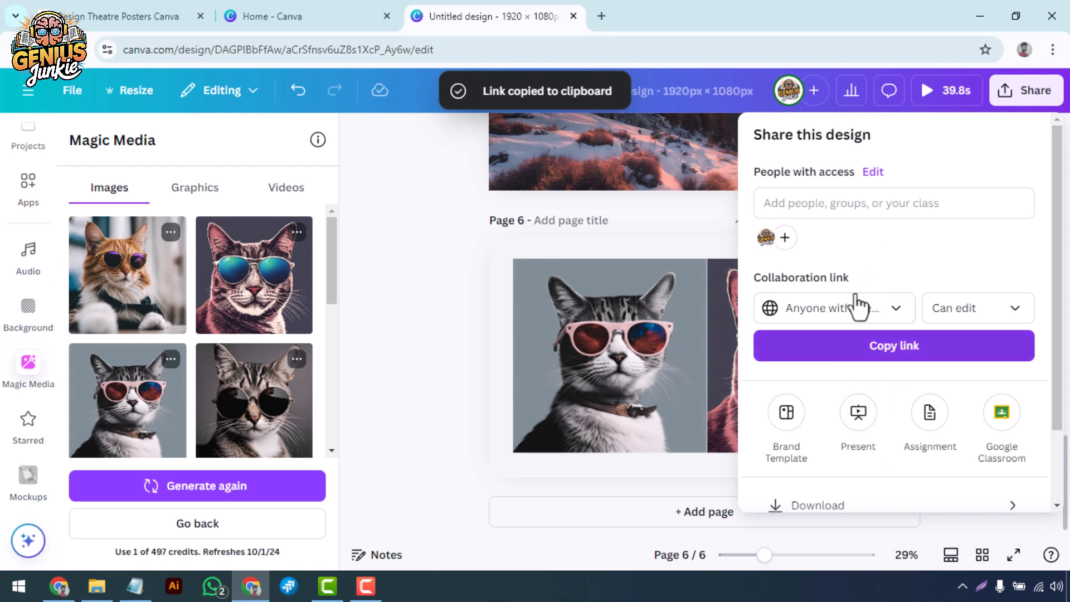
Post the comment "create a new one" on the pink-sunglasses cat image, mentioning a team member.
click(699, 356)
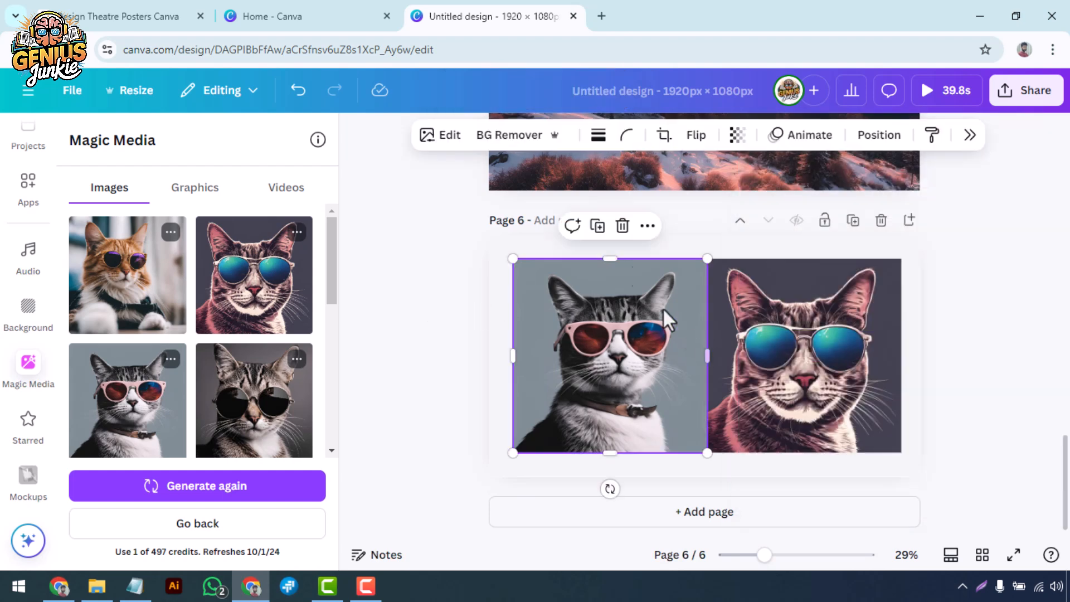
click(572, 226)
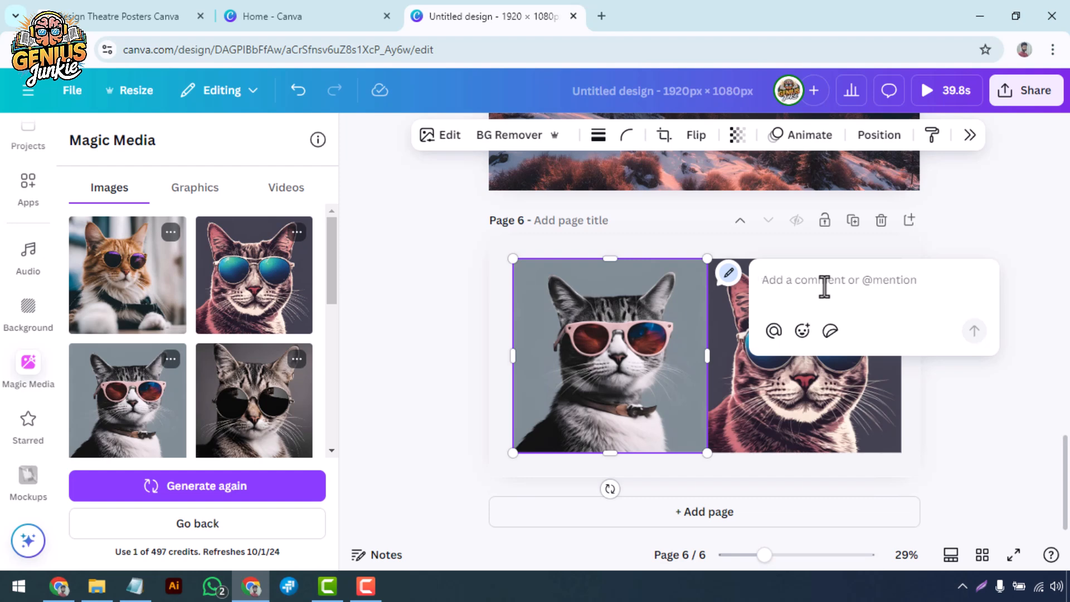
text(create a new one)
click(773, 330)
click(891, 363)
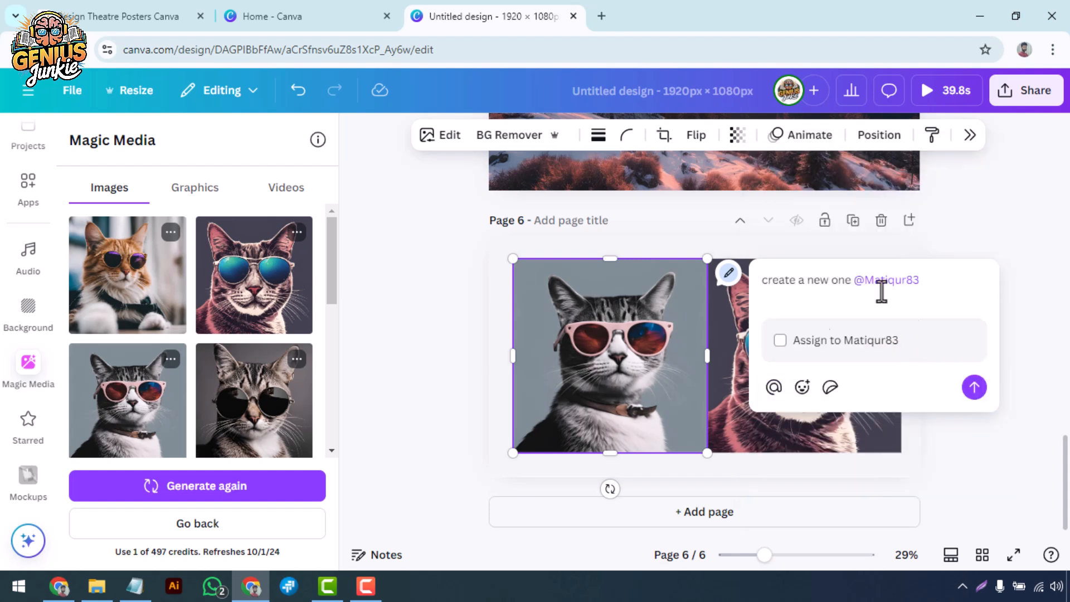
click(974, 387)
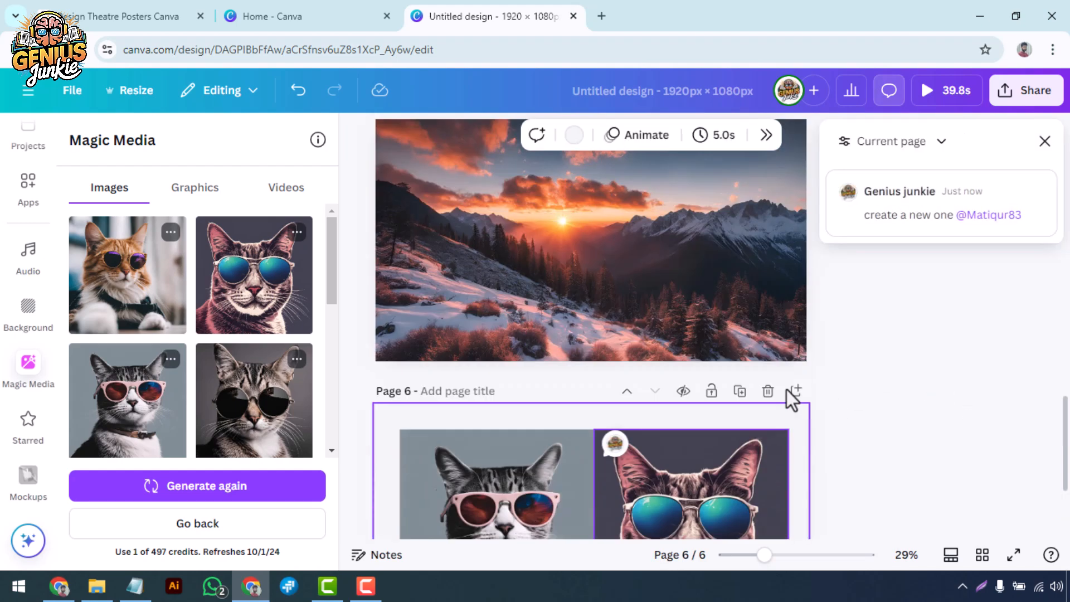
Look through the design from page 1 to page 6 and close the comments list.
scroll(786, 389, up, 15)
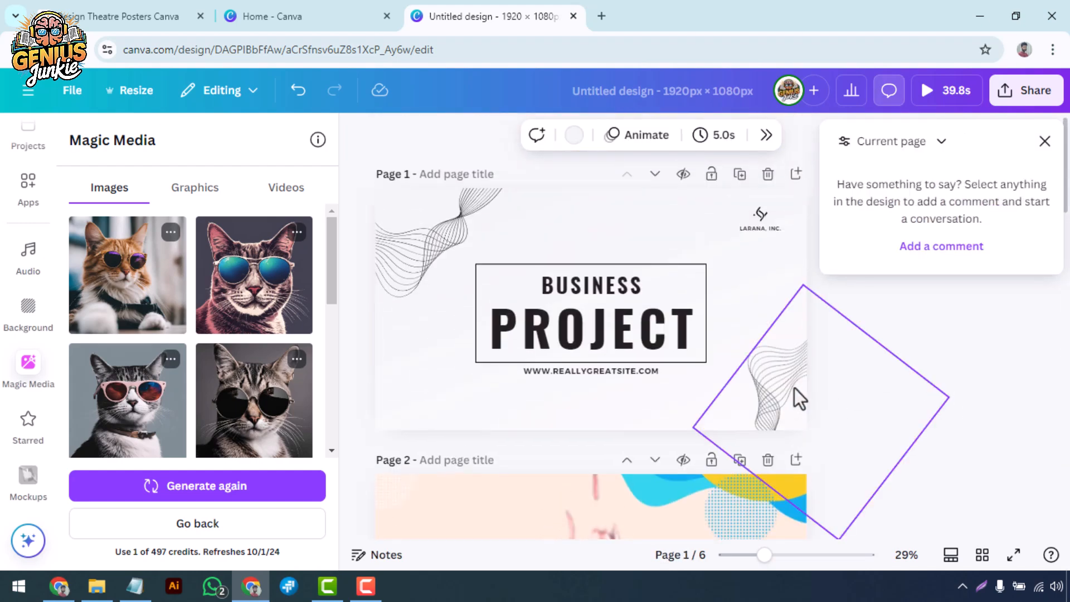
scroll(858, 414, down, 4)
scroll(860, 412, down, 5)
scroll(861, 411, up, 5)
scroll(778, 382, down, 6)
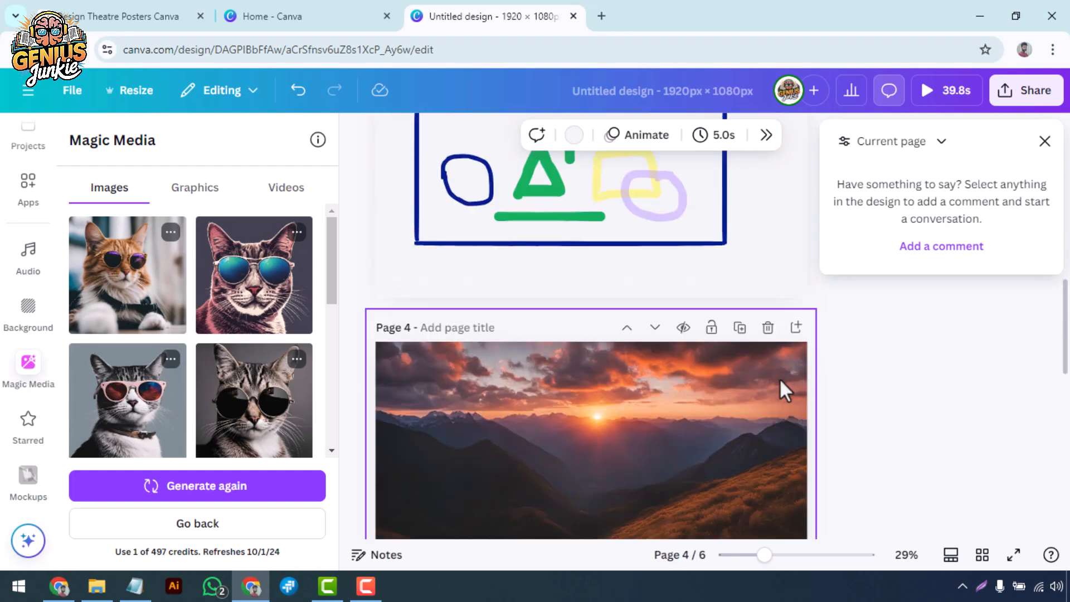
scroll(780, 379, up, 3)
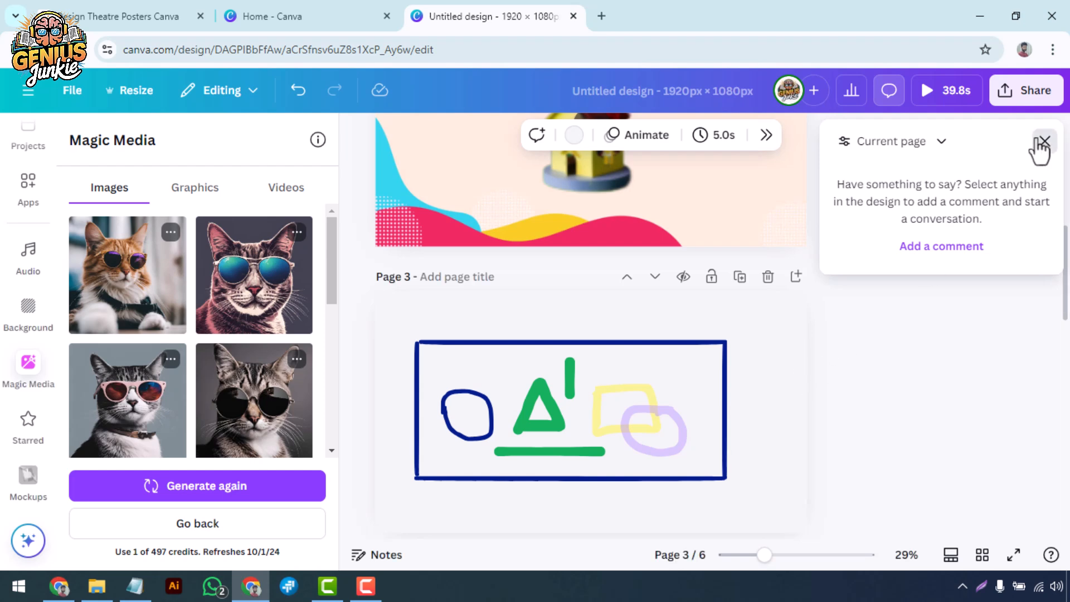
click(1040, 142)
scroll(964, 330, down, 3)
scroll(961, 337, down, 5)
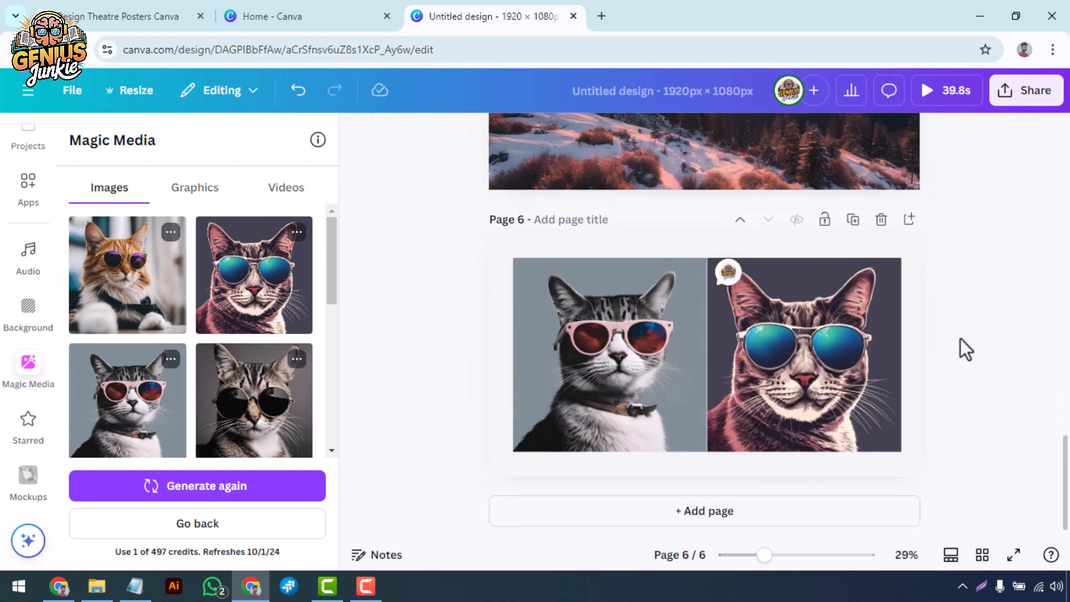
Review the pages as a thumbnail grid, and return to page 6 with Magic Media closed.
click(983, 553)
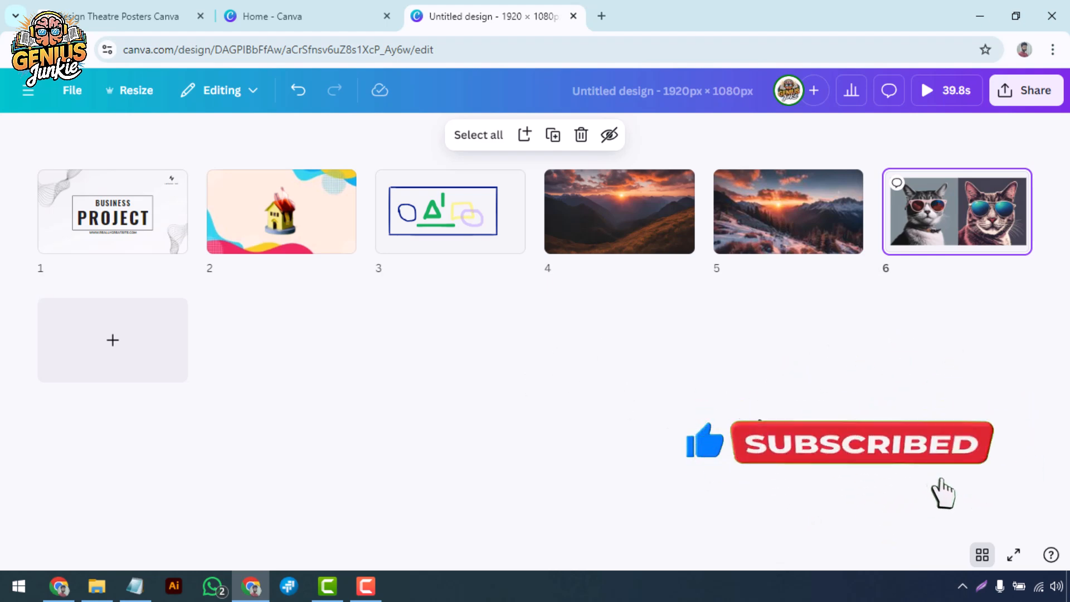
click(981, 554)
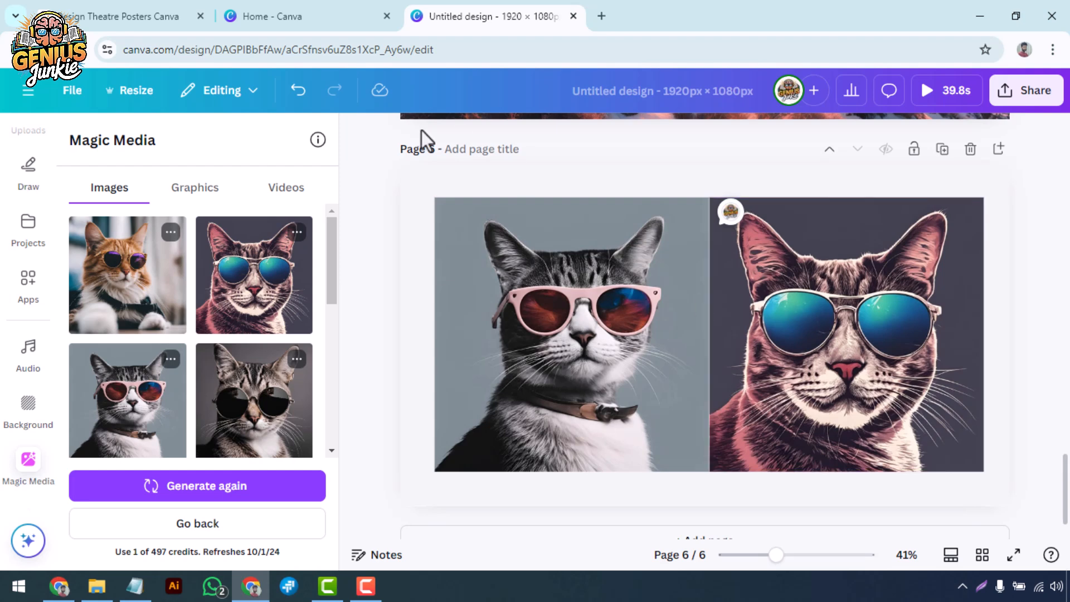
click(356, 136)
scroll(892, 316, down, 1)
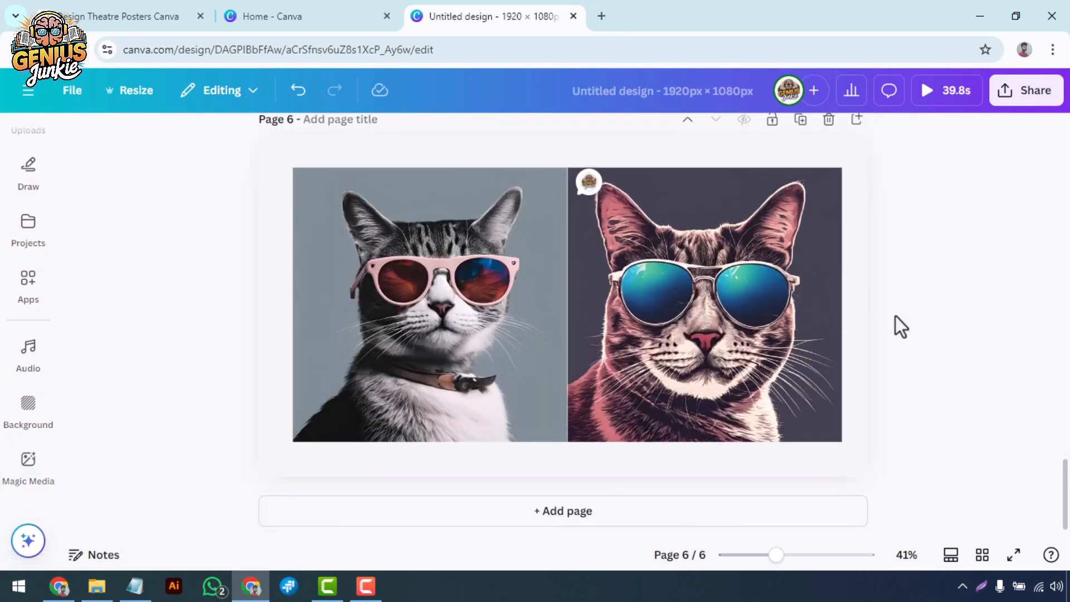